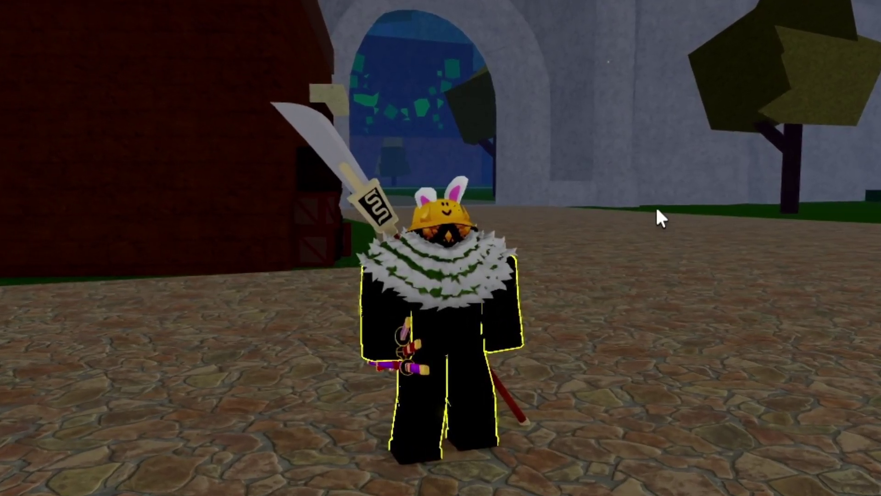
# Inspect the game character up close and equip the Oscuridad fruit.
pyautogui.scroll(4, 647, 230)
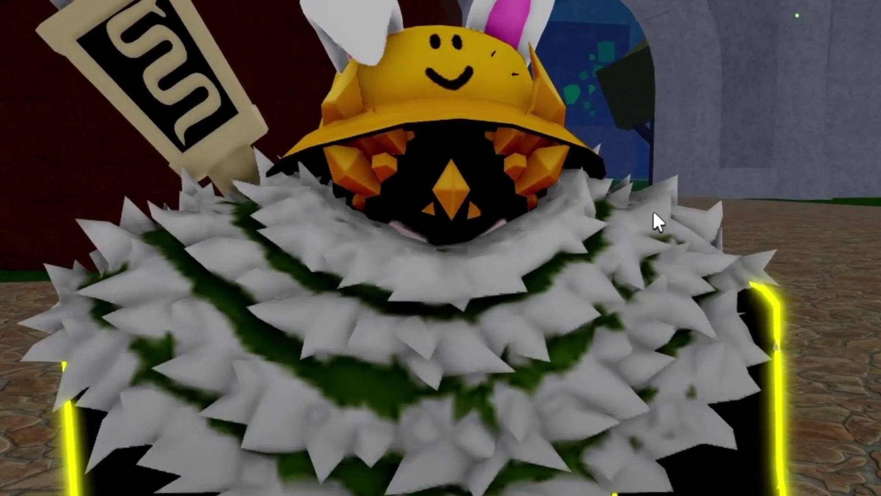
pyautogui.scroll(-8, 652, 210)
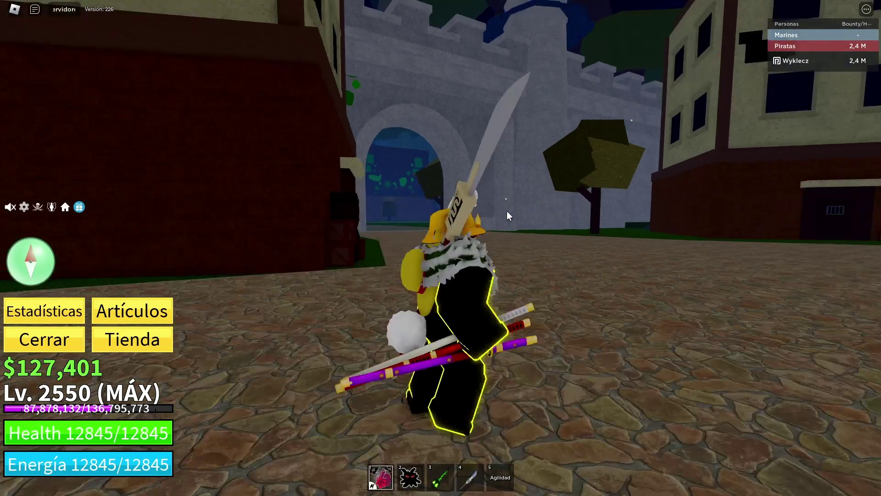
pyautogui.press('2')
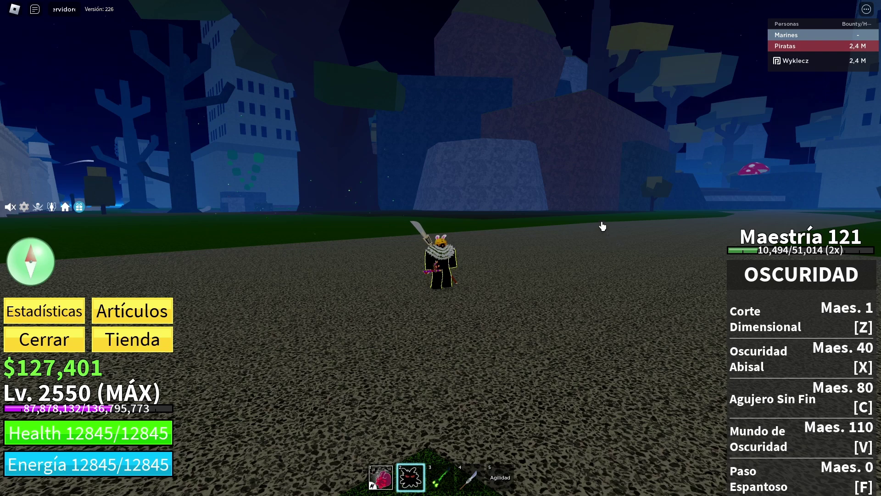
pyautogui.press('Left')
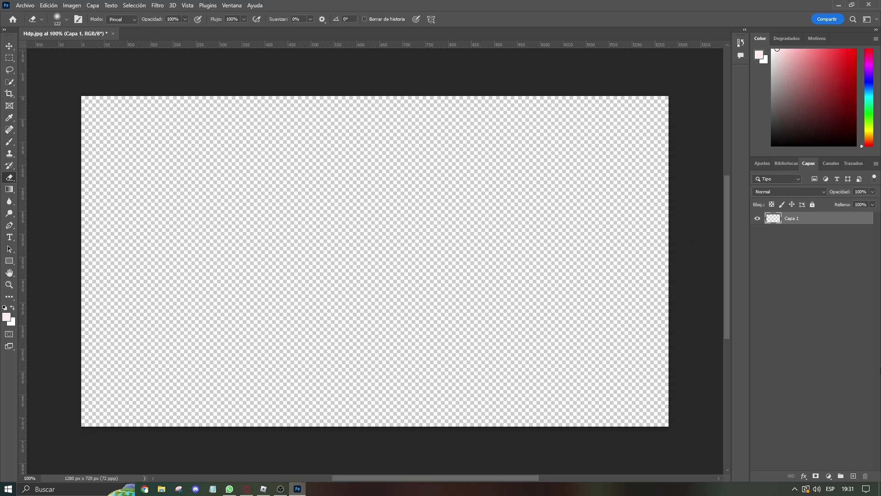
# Add a text layer reading "FUEGO VIENTO AGUA TIERRA" across the upper part of the blank 1280 x 720 px canvas.
pyautogui.click(854, 476)
pyautogui.press('y')
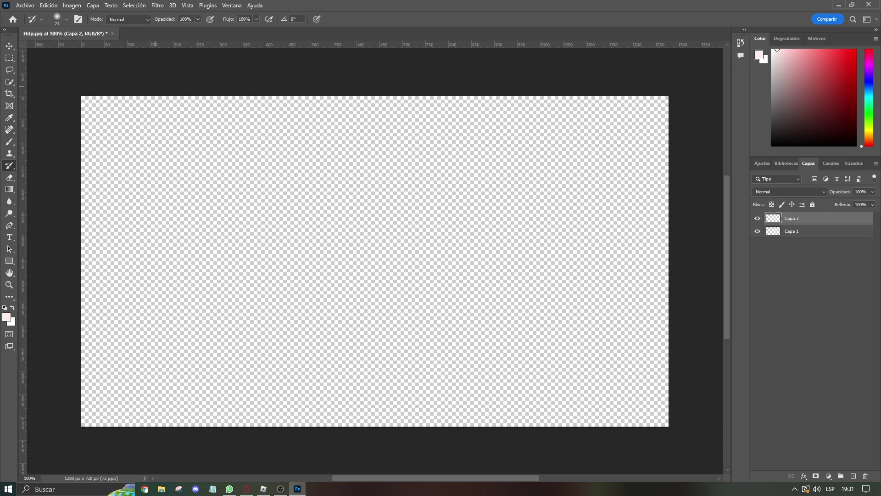
pyautogui.press('t')
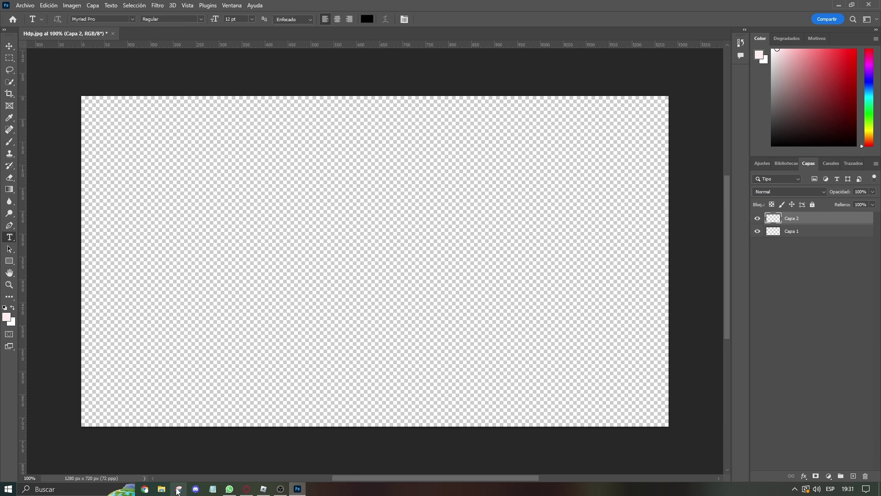
pyautogui.press('super+e')
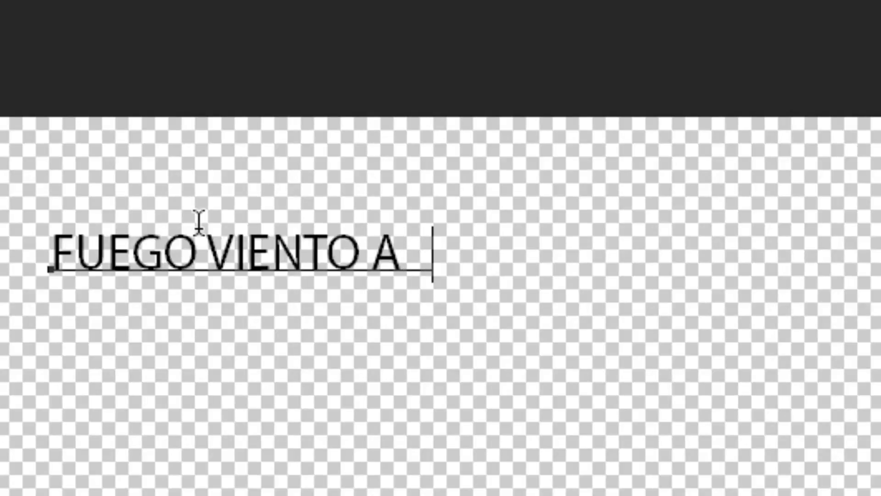
pyautogui.write('GUA ')
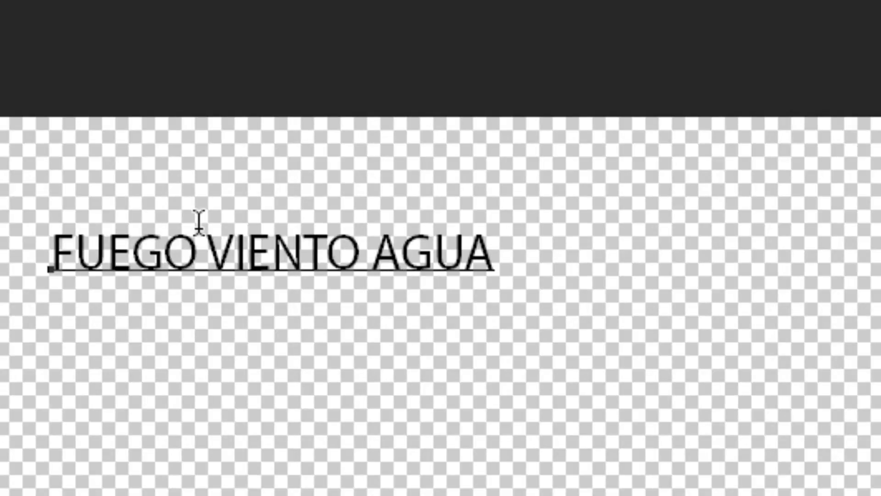
pyautogui.write('T')
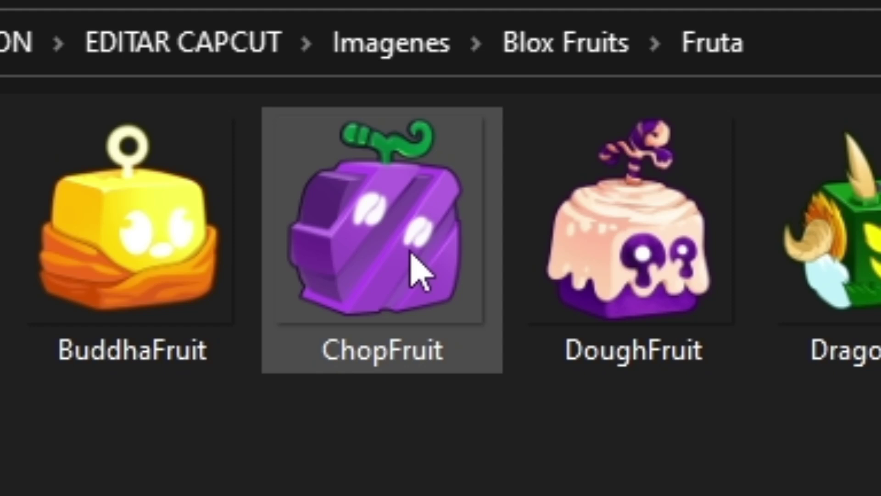
# Place the ChopFruit image on the canvas and trace its lower-left quarter with a closed, jagged Pen tool path.
pyautogui.moveTo(415, 268)
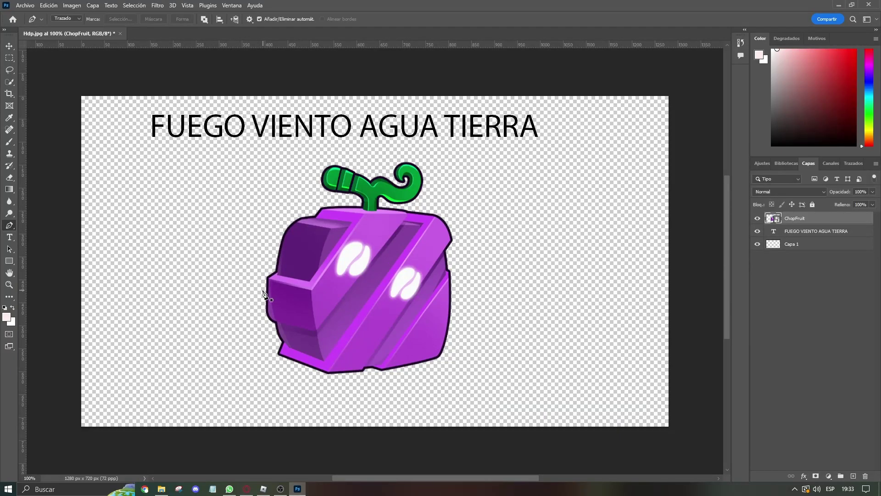
pyautogui.click(265, 290)
pyautogui.click(376, 298)
pyautogui.click(377, 303)
pyautogui.moveTo(373, 318); pyautogui.dragTo(375, 380)
pyautogui.click(373, 329)
pyautogui.click(371, 351)
pyautogui.click(373, 363)
pyautogui.click(265, 293)
# Convert the path into a selection and copy the fruit's lower-left quarter onto its own layer.
pyautogui.rightClick(292, 319)
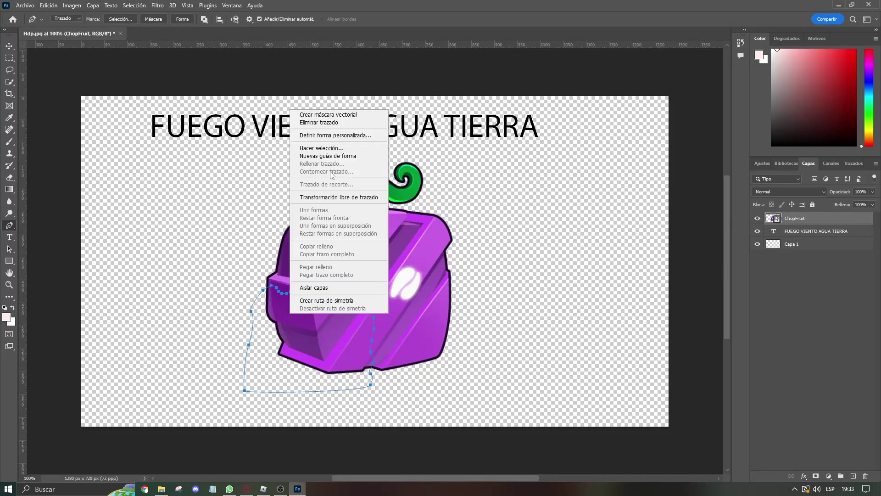
pyautogui.click(322, 151)
pyautogui.click(504, 132)
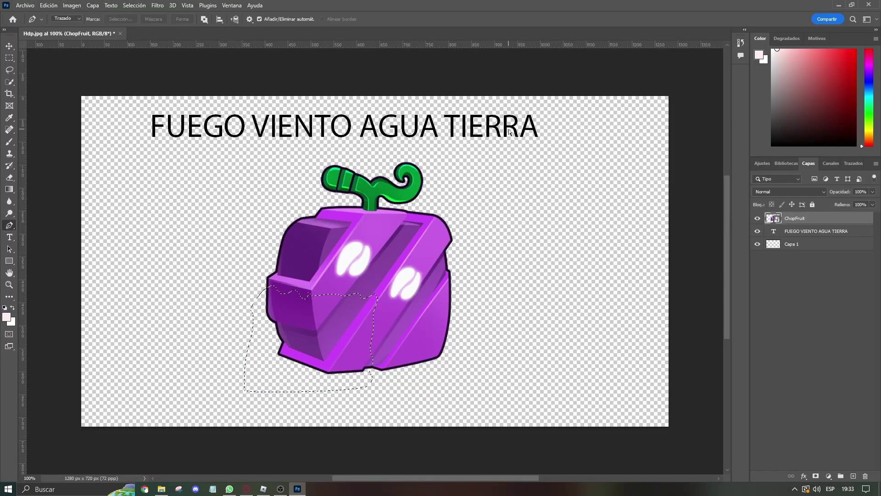
pyautogui.hotkey('ctrl', 'j')
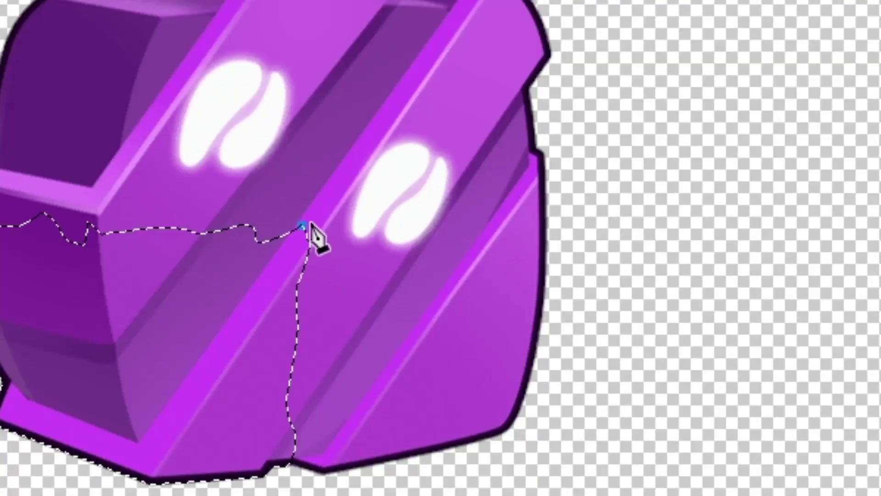
# Start tracing the next piece at the first cut's inner corner, and toggle the fruit layers' visibility to check the cut pieces.
pyautogui.click(310, 224)
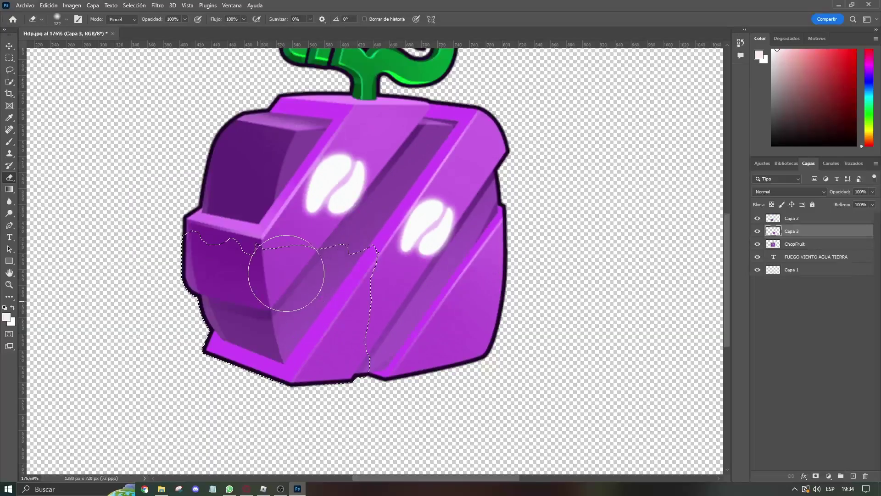
pyautogui.hotkey('ctrl', 'd')
pyautogui.click(758, 244)
pyautogui.click(758, 218)
pyautogui.click(757, 231)
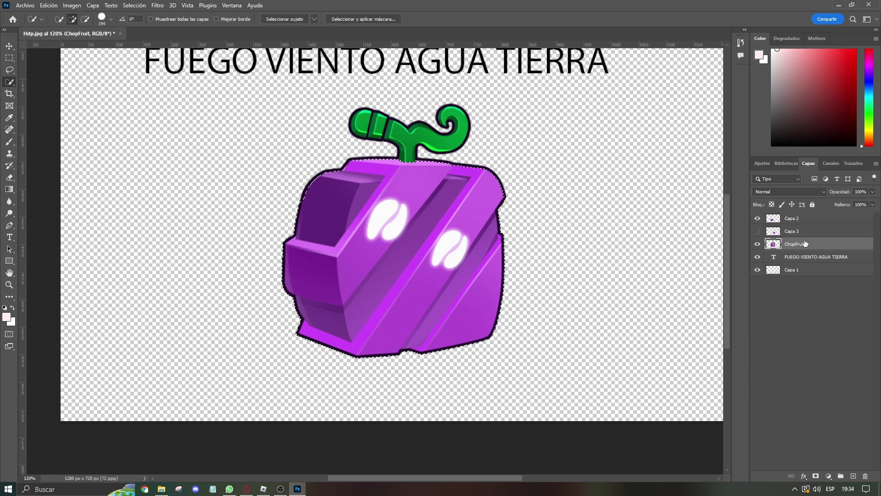
pyautogui.click(799, 232)
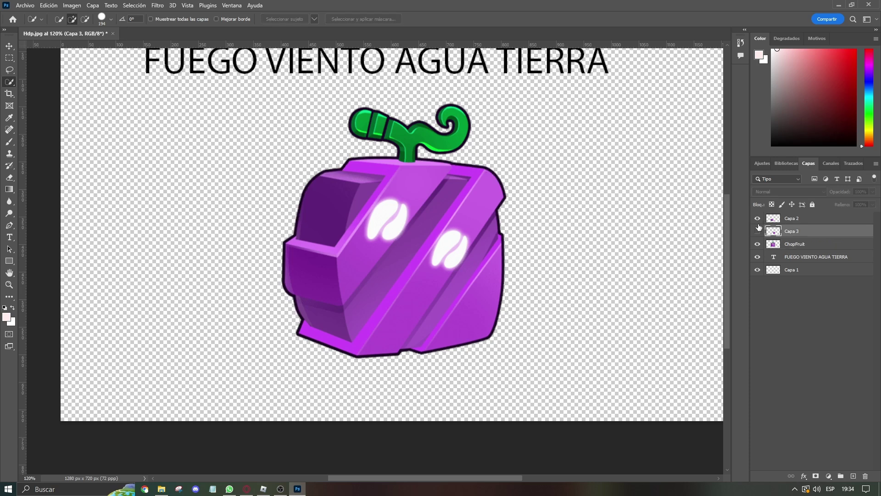
pyautogui.click(799, 220)
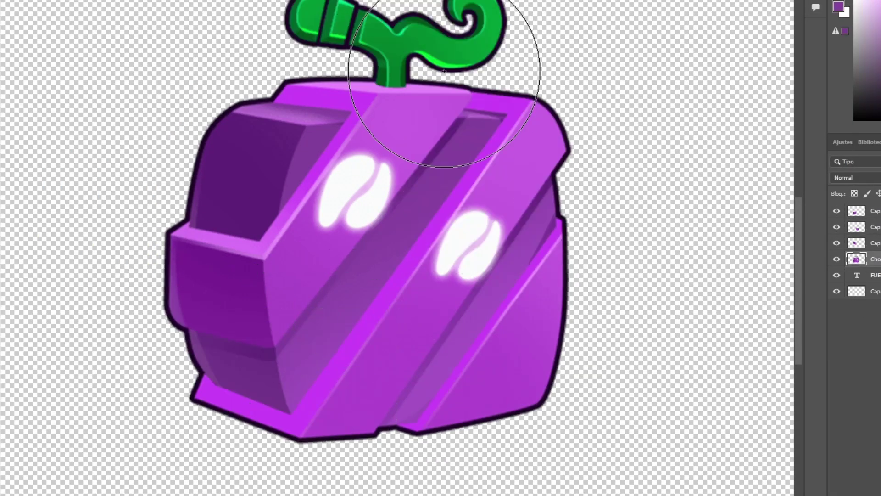
# Add a new empty layer directly above the Capa 5 layer.
pyautogui.scroll(-5, 403, 89)
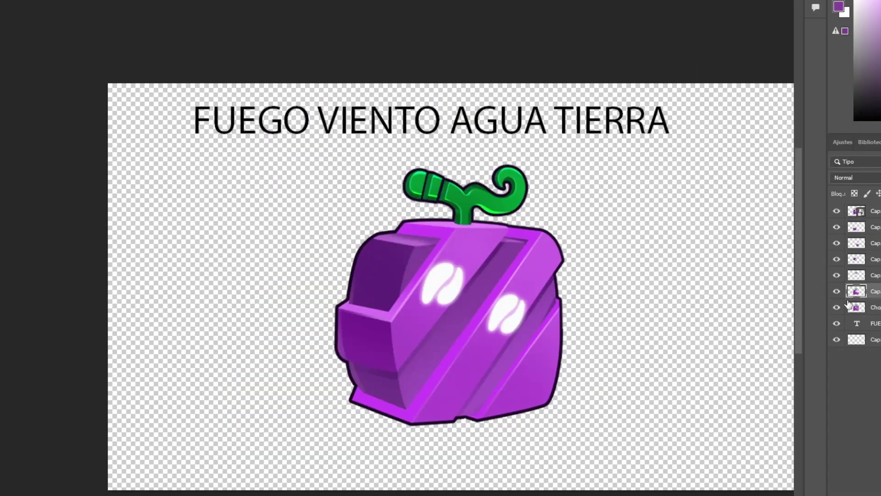
pyautogui.scroll(2, 748, 308)
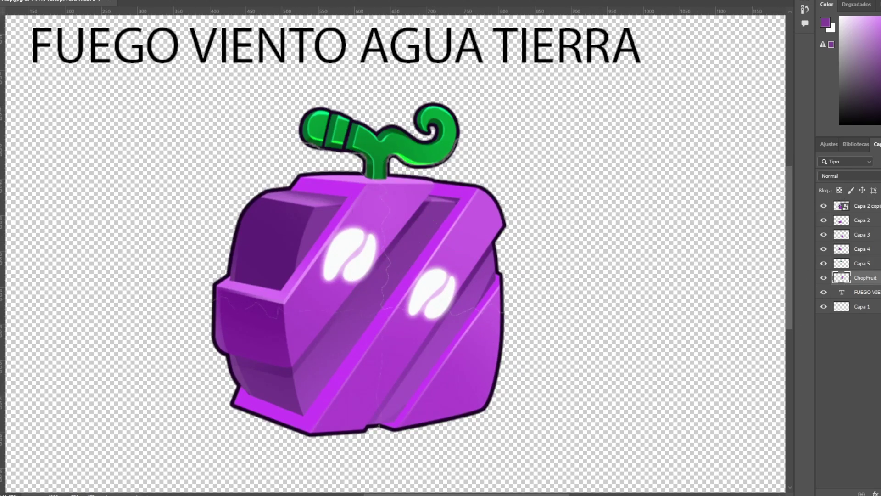
pyautogui.click(872, 265)
pyautogui.hotkey('ctrl', 'shift', 'alt', 'n')
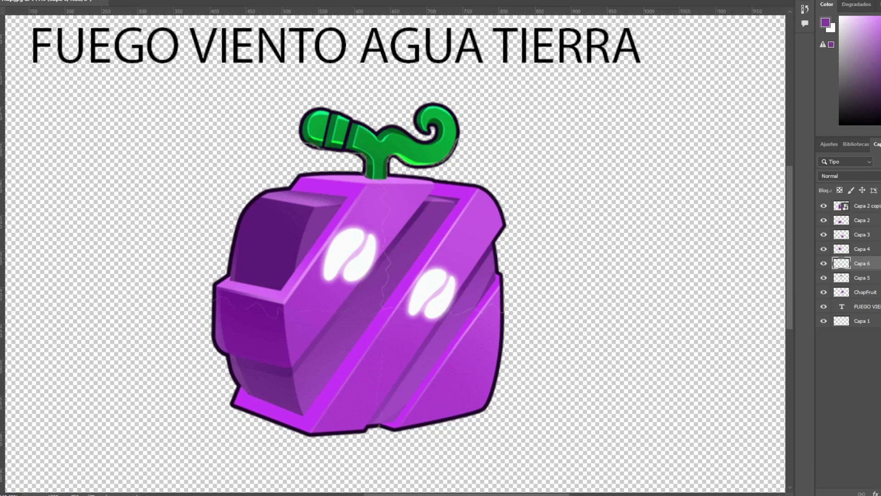
# Choose a hard round brush, sample the colour near the stem, and paint over the cut line along the stem's lower edge.
pyautogui.scroll(3, 443, 156)
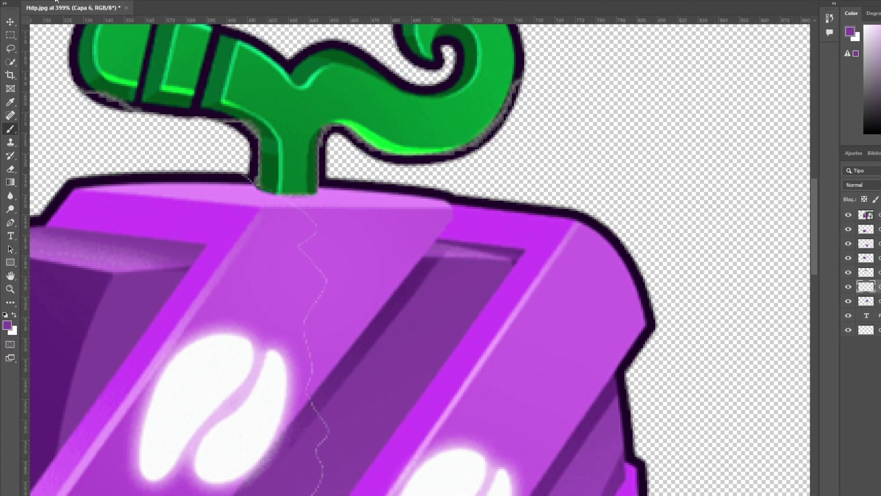
pyautogui.click(19, 0)
pyautogui.click(22, 87)
pyautogui.click(96, 25)
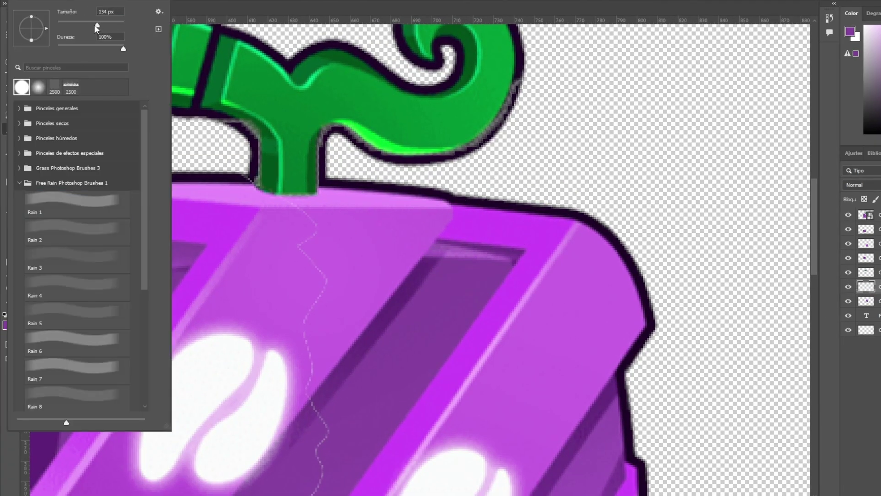
pyautogui.press('Return')
pyautogui.keyDown('alt'); pyautogui.click(213, 45); pyautogui.keyUp('alt')
pyautogui.moveTo(132, 81)
pyautogui.mouseDown()
pyautogui.moveTo(254, 101)
pyautogui.moveTo(337, 98)
pyautogui.mouseUp()
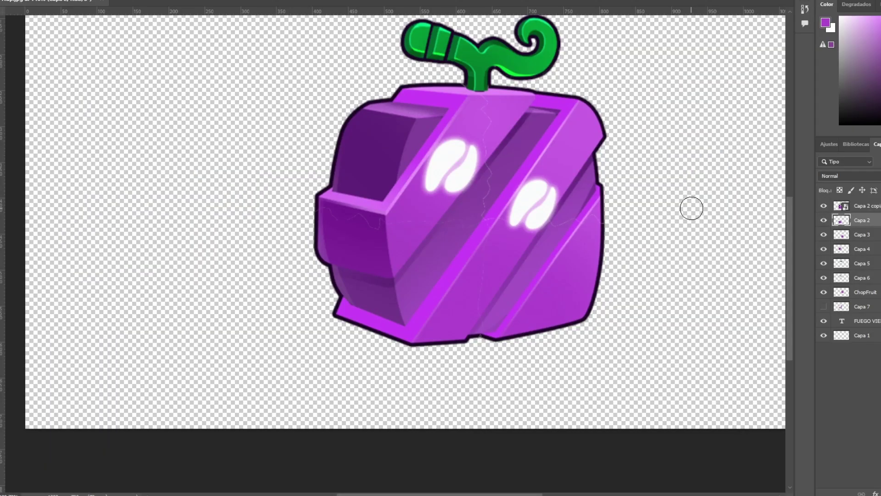
pyautogui.moveTo(706, 203); pyautogui.dragTo(610, 238)
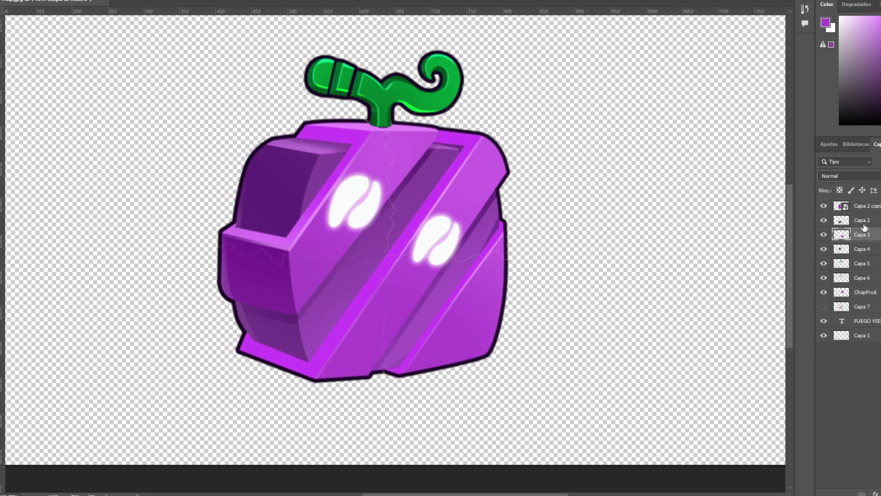
pyautogui.hotkey('ctrl', 'u')
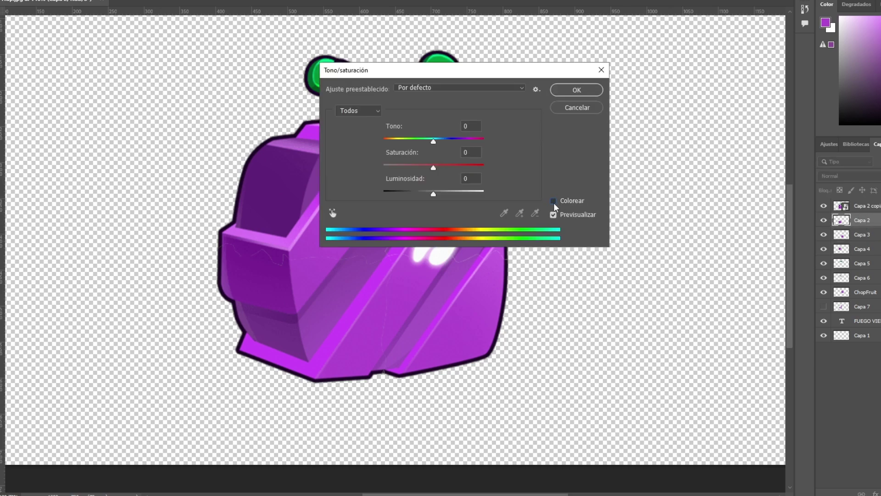
pyautogui.click(554, 201)
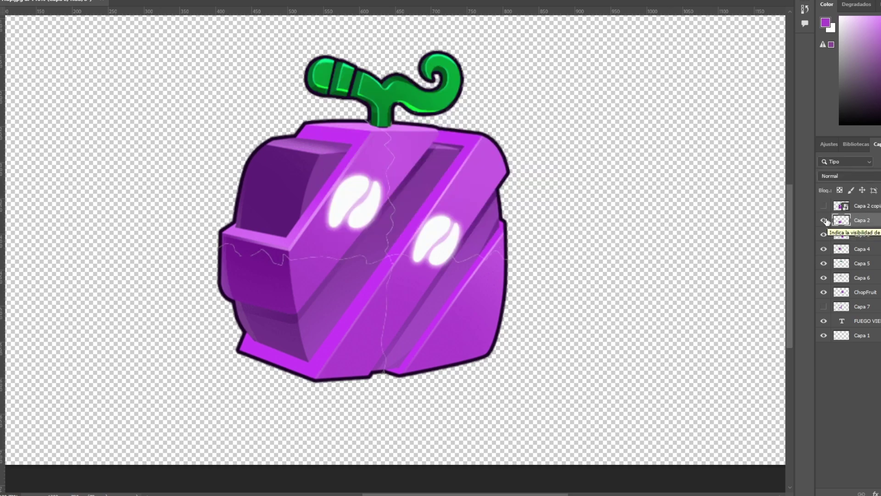
# Colorize the fruit's lower-left piece with a red-orange hue and stronger saturation using Hue/Saturation.
pyautogui.hotkey('ctrl', 'u')
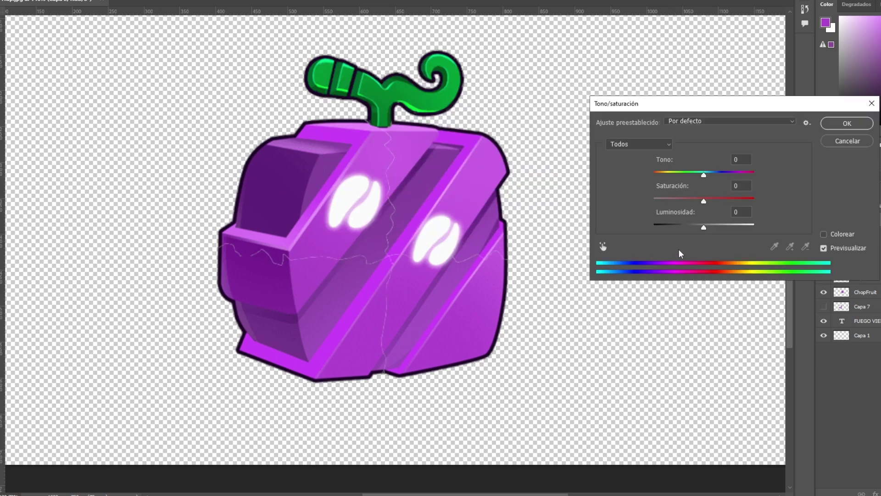
pyautogui.click(827, 234)
pyautogui.moveTo(711, 170); pyautogui.dragTo(661, 174)
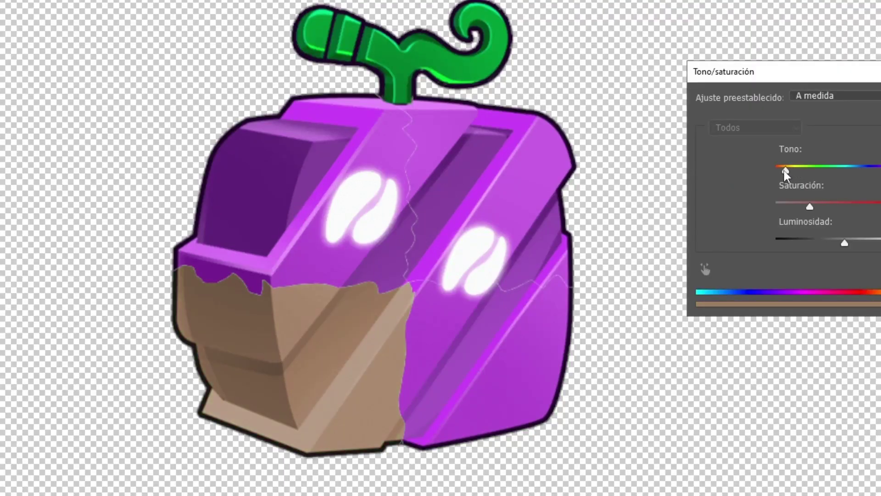
pyautogui.moveTo(784, 170); pyautogui.dragTo(781, 171)
pyautogui.moveTo(840, 206); pyautogui.dragTo(874, 206)
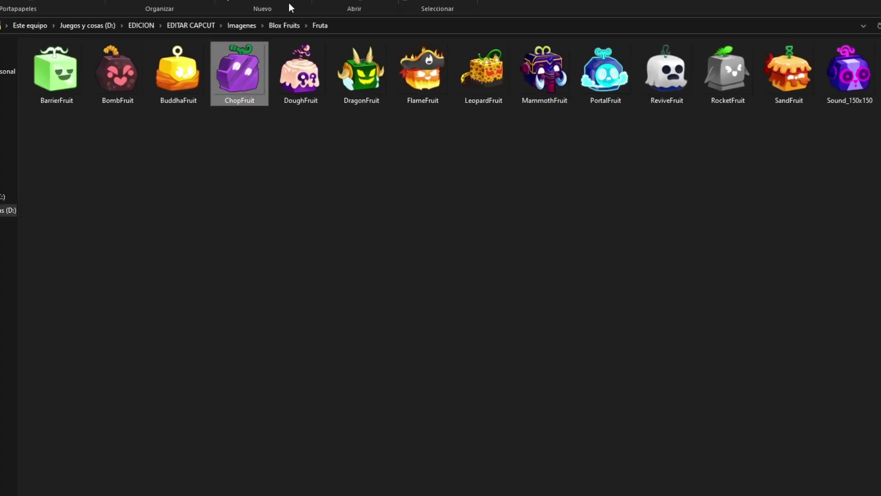
# Place the fire effect image rotated behind the fruit's lower-left quarter, and select the recoloured lower-left piece.
pyautogui.click(285, 27)
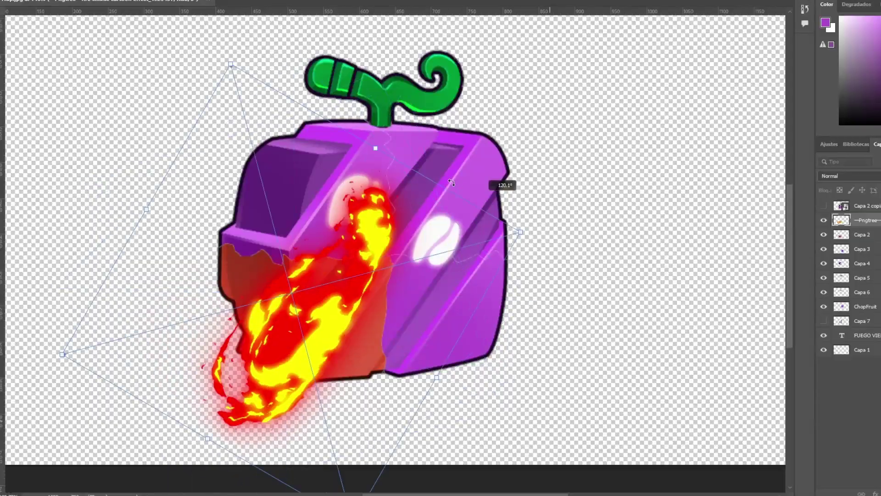
pyautogui.moveTo(469, 183); pyautogui.dragTo(417, 300)
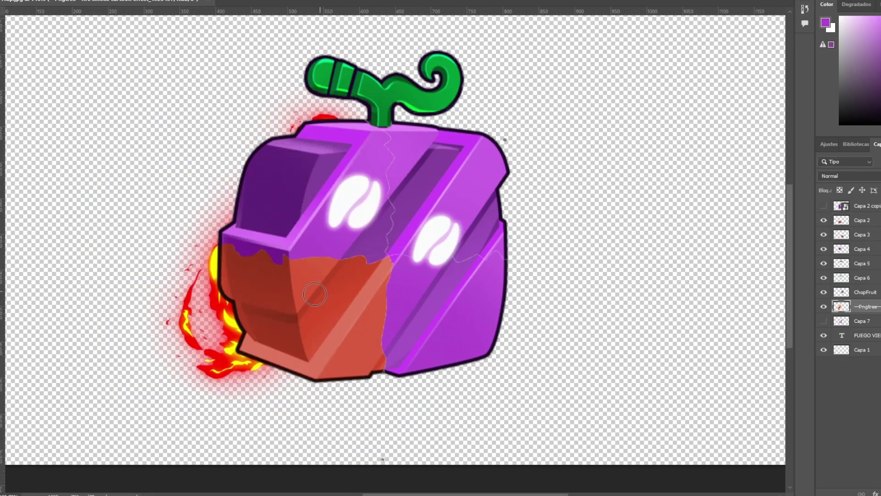
pyautogui.click(301, 296)
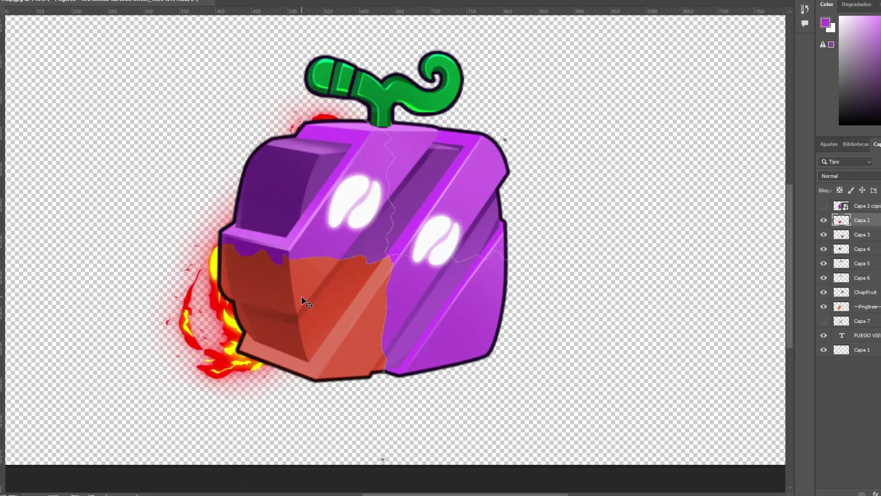
pyautogui.click(301, 296)
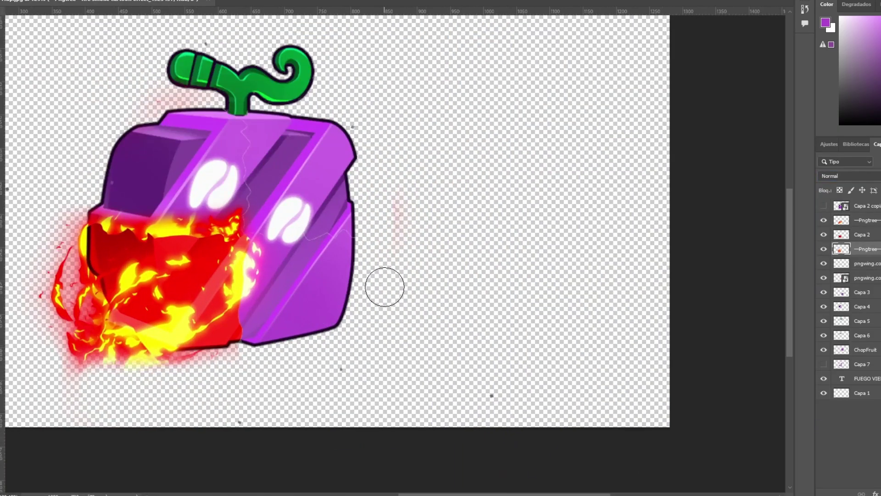
# Select the fire effect copy over the lower-left piece with the Move tool and undo the last change.
pyautogui.press('v')
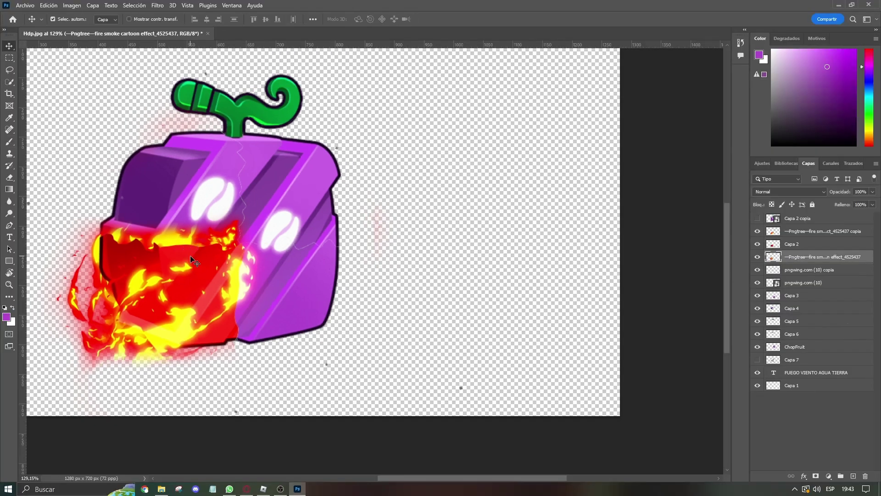
pyautogui.keyDown('ctrl'); pyautogui.click(190, 257); pyautogui.keyUp('ctrl')
pyautogui.hotkey('ctrl', 'z')
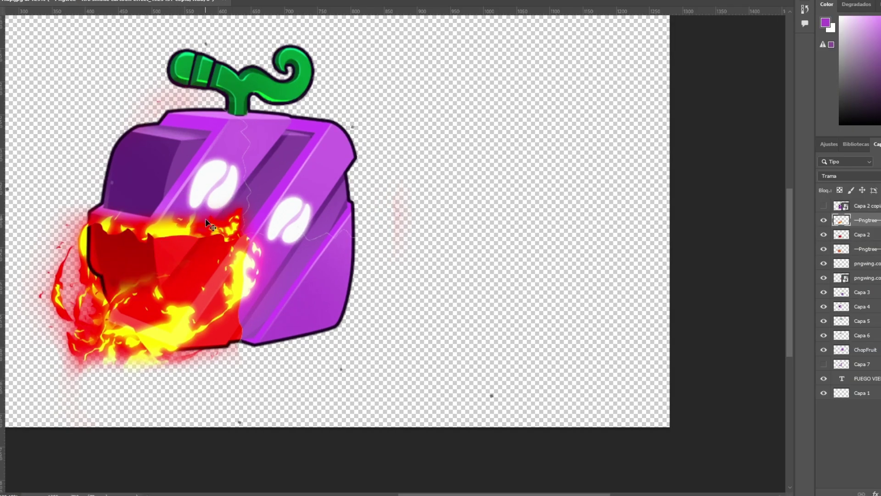
# Redo the undone change and paint a soft pale-yellow glow inside the loaded outline of the fruit's lower-left piece.
pyautogui.hotkey('ctrl', 'shift', 'z')
pyautogui.click(851, 236)
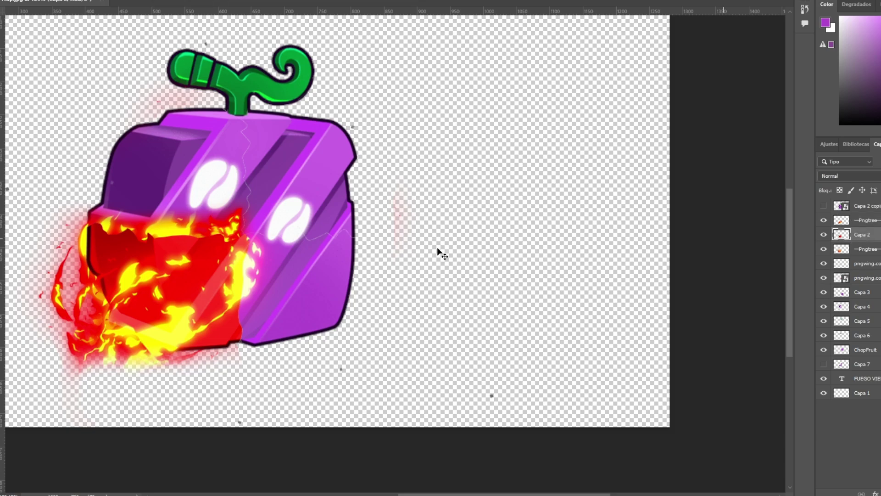
pyautogui.keyDown('ctrl'); pyautogui.click(841, 220); pyautogui.keyUp('ctrl')
pyautogui.keyDown('ctrl'); pyautogui.click(842, 235); pyautogui.keyUp('ctrl')
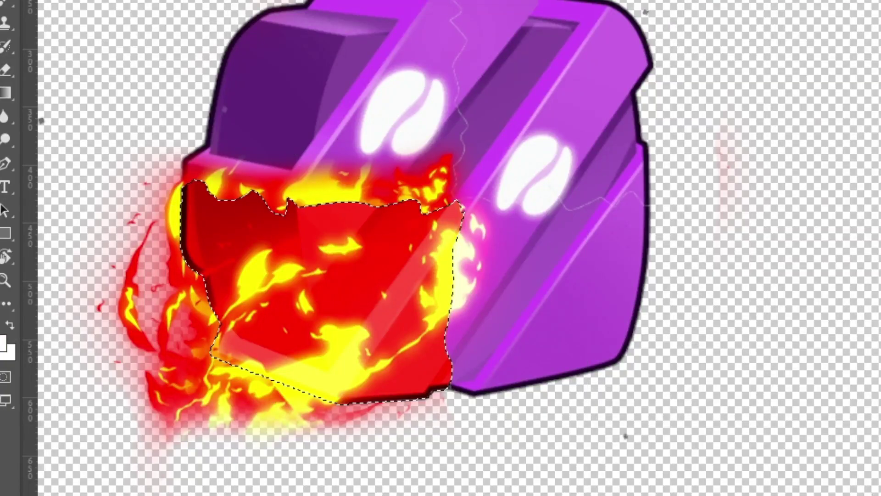
pyautogui.press('b')
pyautogui.moveTo(508, 257); pyautogui.dragTo(473, 429)
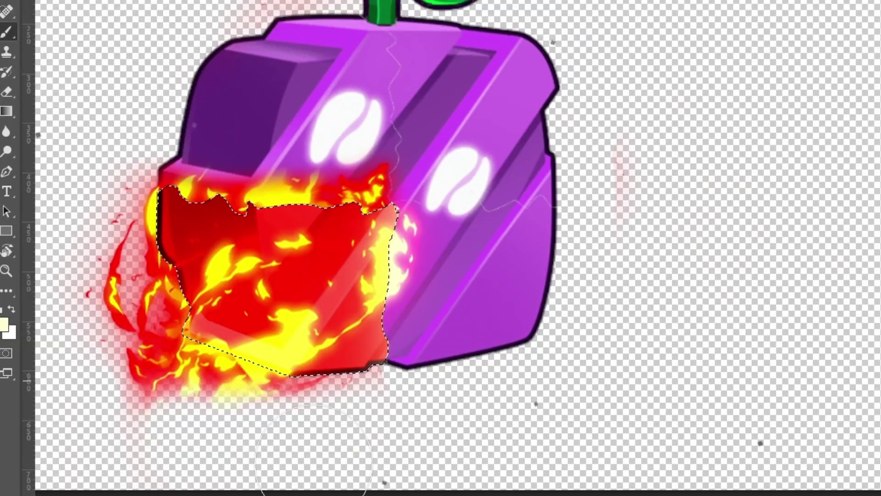
pyautogui.moveTo(314, 462)
pyautogui.mouseDown()
pyautogui.moveTo(205, 471)
pyautogui.moveTo(3, 423)
pyautogui.mouseUp()
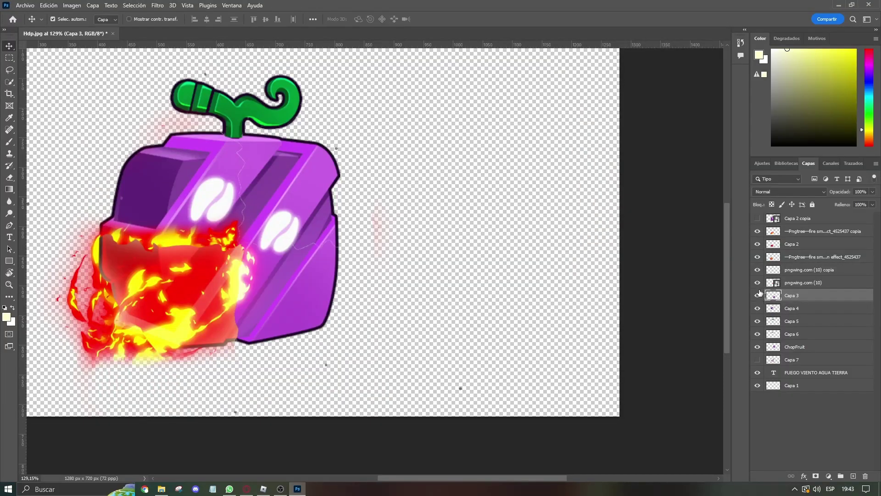
# Colorize the fruit's lower-right piece dark red with reduced lightness using Hue/Saturation.
pyautogui.press('w')
pyautogui.hotkey('ctrl', 'u')
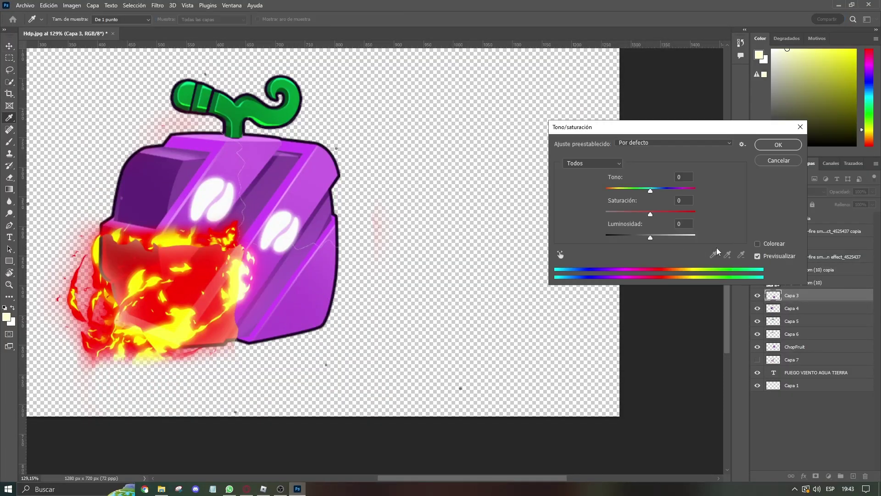
pyautogui.click(762, 246)
pyautogui.moveTo(636, 191)
pyautogui.mouseDown()
pyautogui.moveTo(680, 191)
pyautogui.moveTo(638, 191)
pyautogui.mouseUp()
pyautogui.write('7')
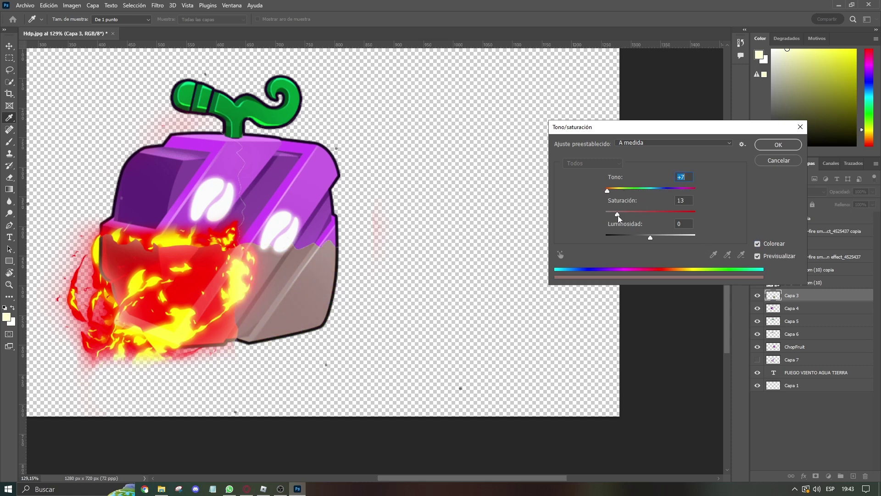
pyautogui.moveTo(654, 236); pyautogui.dragTo(639, 239)
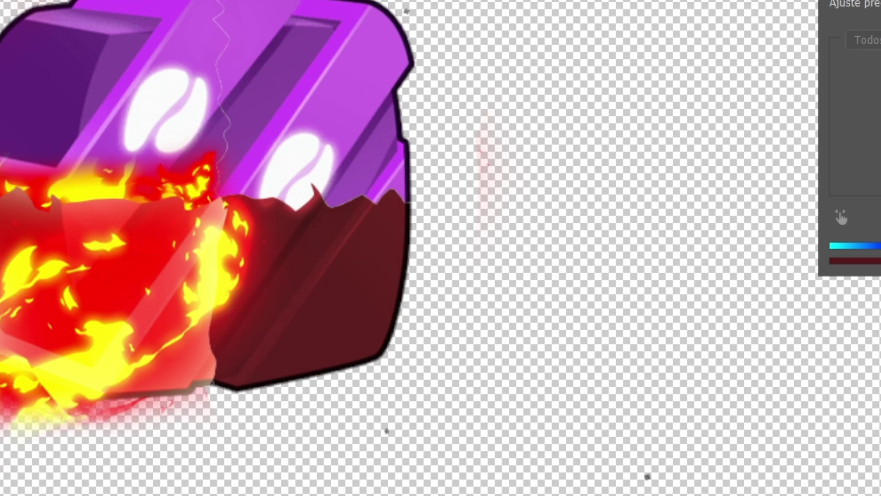
pyautogui.press('Return')
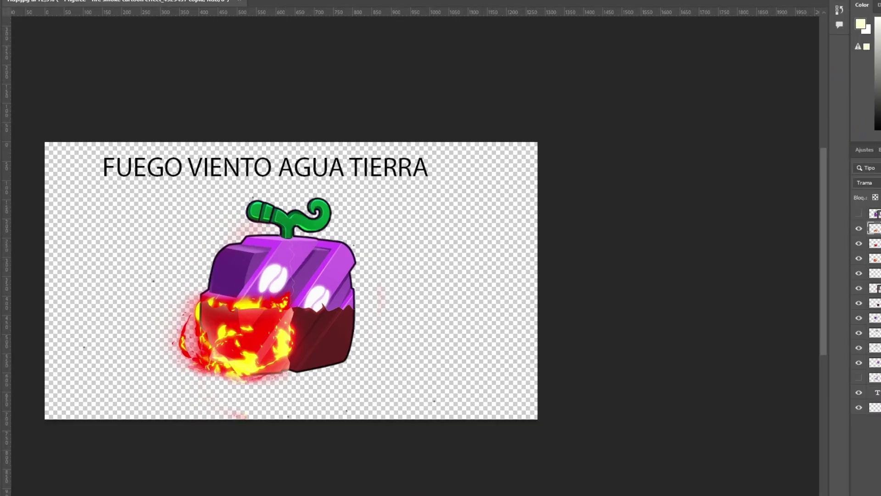
# Place the kindpng_5982599 blue rock-fragment image, scale it down and position it over the right side of the fruit.
pyautogui.moveTo(196, 264); pyautogui.dragTo(235, 268)
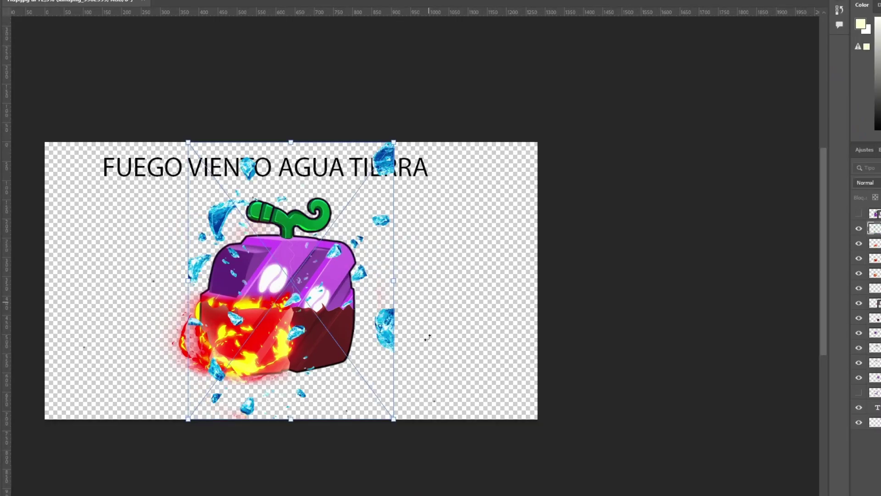
pyautogui.moveTo(394, 419); pyautogui.dragTo(321, 323)
pyautogui.moveTo(310, 296); pyautogui.dragTo(403, 346)
pyautogui.press('Return')
pyautogui.scroll(7, 405, 329)
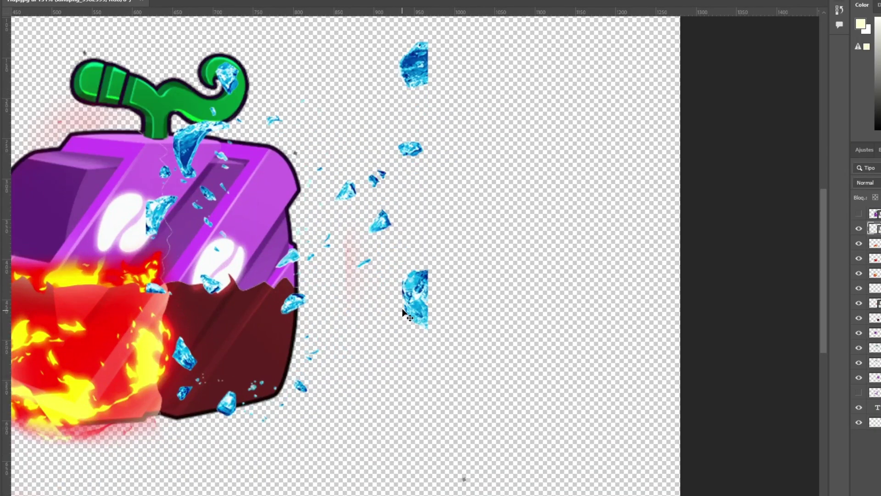
# Colorize the rock fragments brown with hue 35, saturation 45 and lightness -65, and apply a Shape Blur filter to them.
pyautogui.hotkey('ctrl', 'u')
pyautogui.click(579, 209)
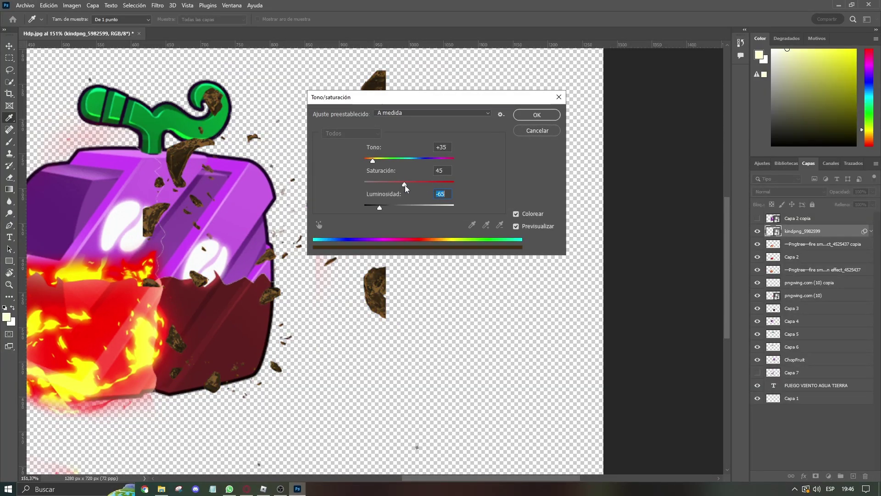
pyautogui.click(536, 115)
pyautogui.press('v')
pyautogui.click(157, 5)
pyautogui.moveTo(215, 122)
pyautogui.click(312, 140)
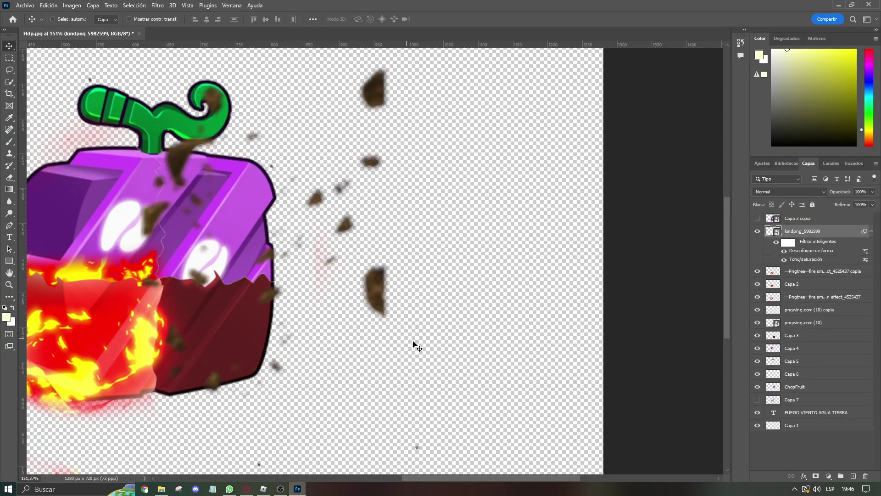
# Scale down and rotate the brown rock fragments and fit them over the fruit's lower-right quarter.
pyautogui.hotkey('ctrl', 't')
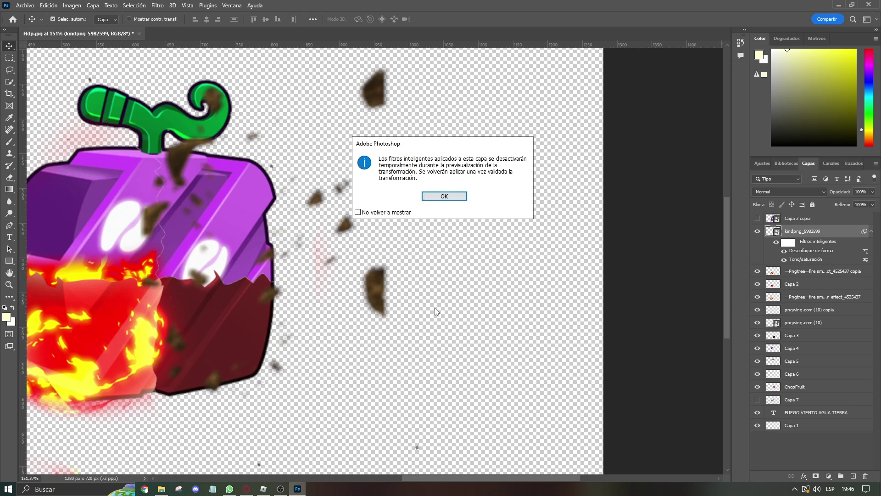
pyautogui.click(454, 196)
pyautogui.moveTo(386, 398); pyautogui.dragTo(301, 282)
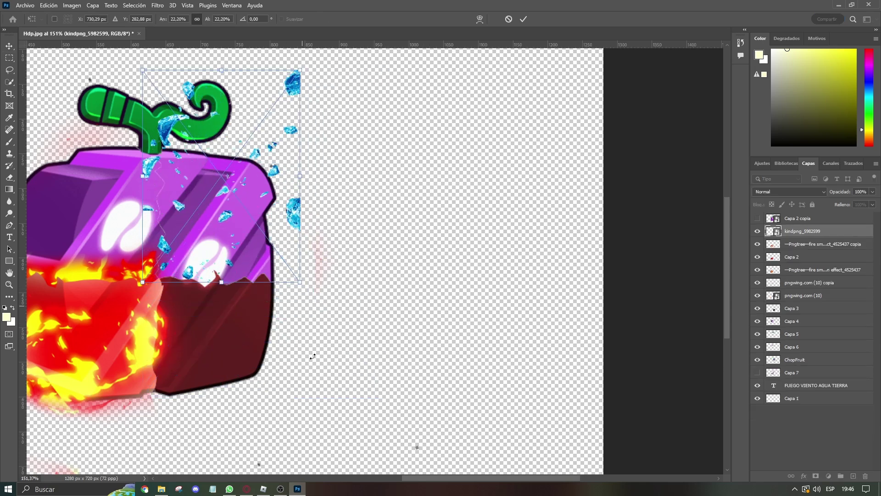
pyautogui.moveTo(311, 356); pyautogui.dragTo(255, 374)
pyautogui.moveTo(236, 235); pyautogui.dragTo(246, 381)
pyautogui.press('Return')
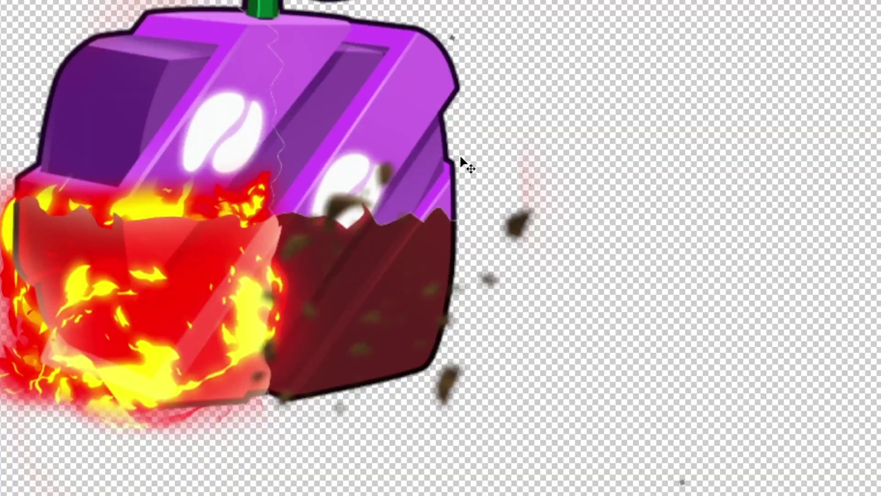
pyautogui.hotkey('ctrl', 't')
pyautogui.click(613, 120)
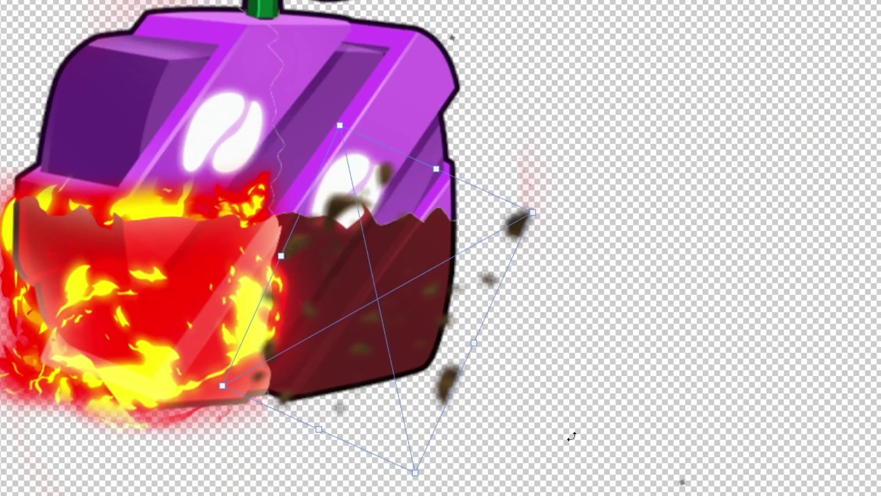
pyautogui.moveTo(411, 468); pyautogui.dragTo(419, 435)
pyautogui.press('Return')
# Recolour the fruit's lower-right piece dark earthy brown with Colorize in Hue/Saturation to match the rock fragments.
pyautogui.hotkey('ctrl', 'u')
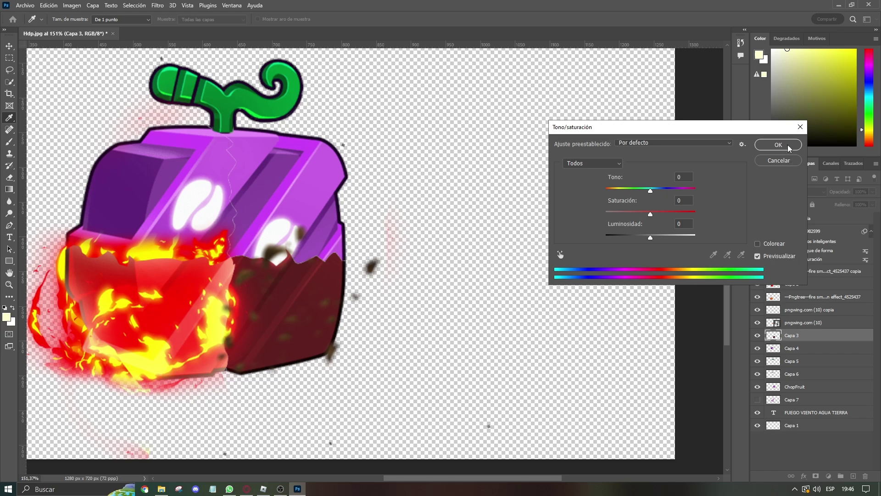
pyautogui.click(787, 148)
pyautogui.press('b')
pyautogui.keyDown('alt'); pyautogui.click(324, 304); pyautogui.keyUp('alt')
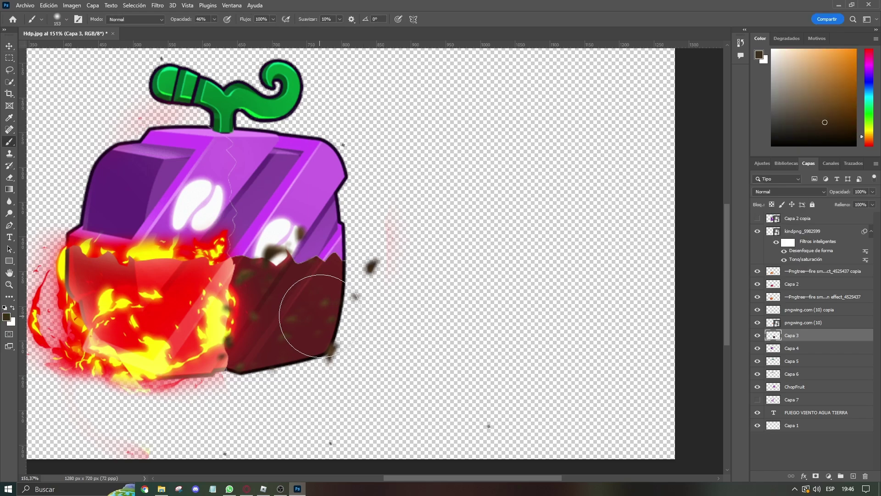
pyautogui.hotkey('ctrl', 'u')
pyautogui.click(758, 244)
pyautogui.moveTo(645, 216); pyautogui.dragTo(634, 237)
pyautogui.moveTo(622, 214); pyautogui.dragTo(626, 214)
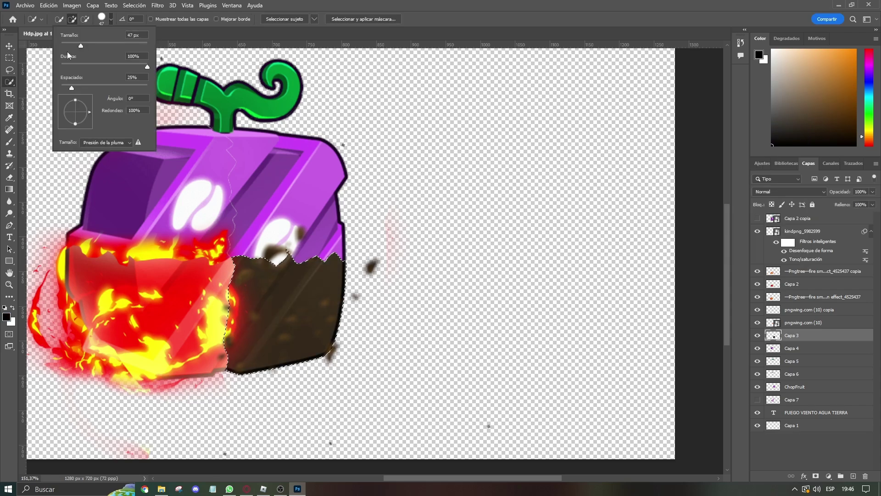
# Set the soft brush's opacity to 36% and paint a red glow along the selected brown piece's edge beside the fire.
pyautogui.click(97, 44)
pyautogui.click(110, 21)
pyautogui.press('b')
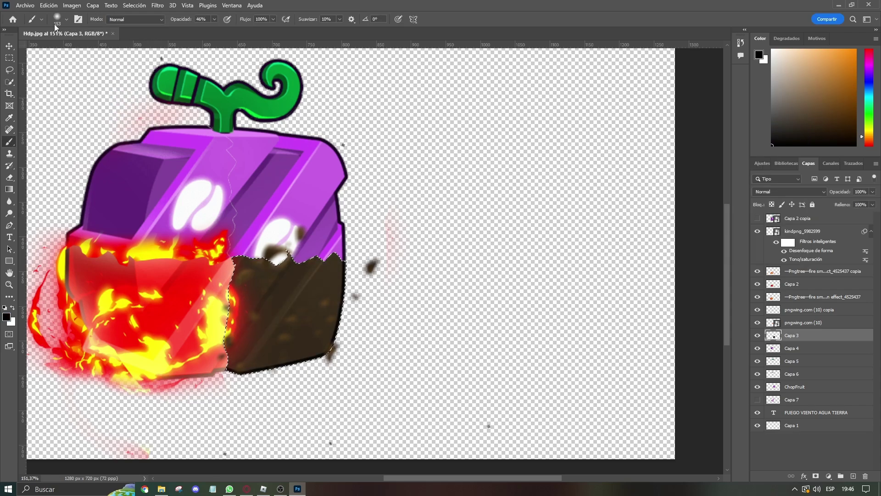
pyautogui.click(54, 24)
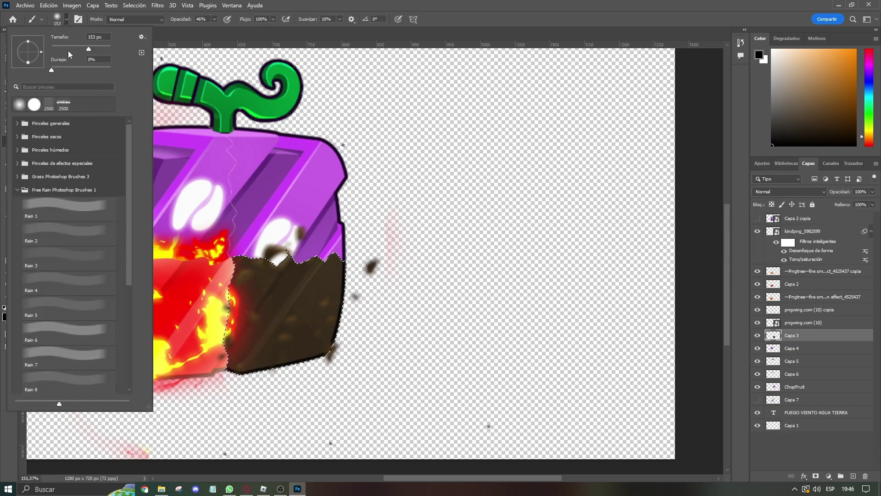
pyautogui.click(214, 20)
pyautogui.moveTo(214, 29); pyautogui.dragTo(209, 29)
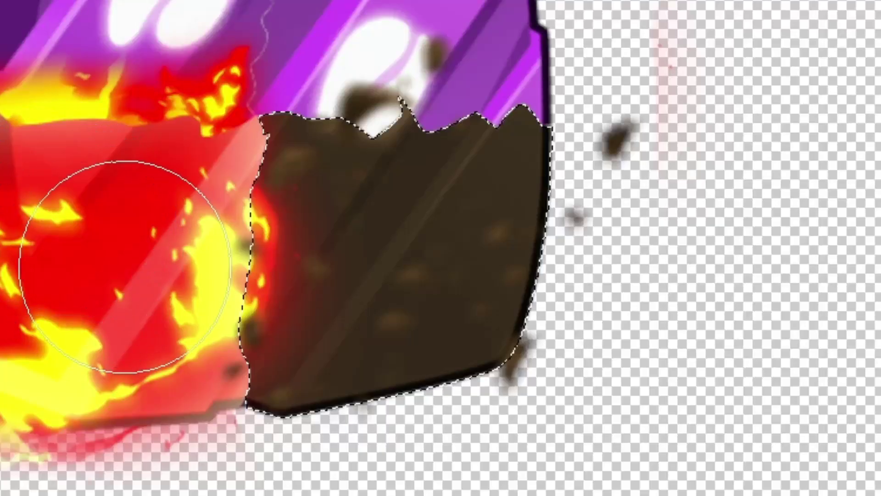
pyautogui.keyDown('alt'); pyautogui.click(215, 303); pyautogui.keyUp('alt')
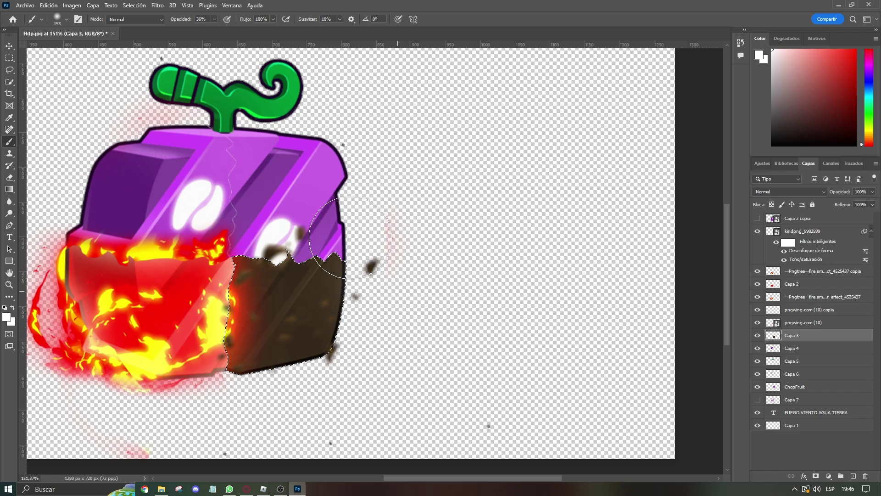
# Paint a soft white highlight along the brown piece's outer edge and black shading along its base.
pyautogui.moveTo(351, 238); pyautogui.dragTo(285, 213)
pyautogui.click(793, 145)
pyautogui.moveTo(299, 369); pyautogui.dragTo(402, 365)
pyautogui.scroll(1, 406, 361)
pyautogui.scroll(-2, 406, 360)
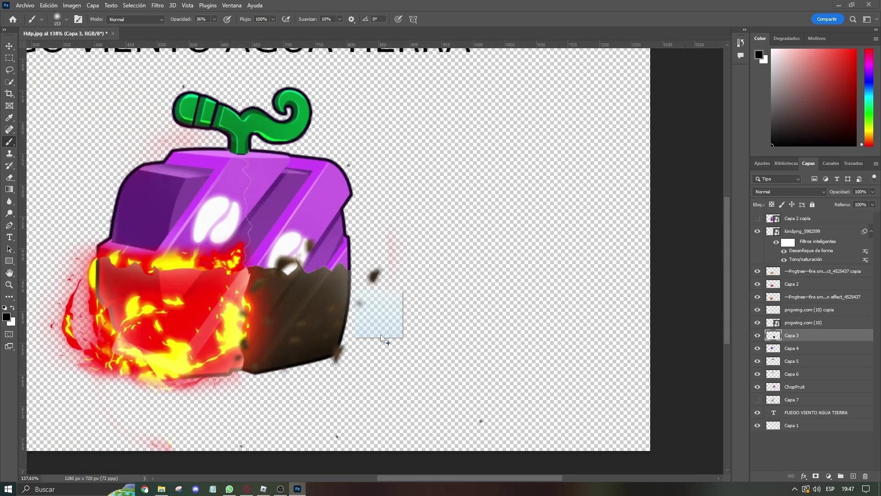
# Place the misc_cloud_smoke image, rotate and scale it, and position it behind the fruit's lower-right quarter.
pyautogui.moveTo(381, 336); pyautogui.dragTo(383, 339)
pyautogui.moveTo(573, 466); pyautogui.dragTo(382, 231)
pyautogui.moveTo(380, 220); pyautogui.dragTo(436, 405)
pyautogui.moveTo(442, 422); pyautogui.dragTo(480, 354)
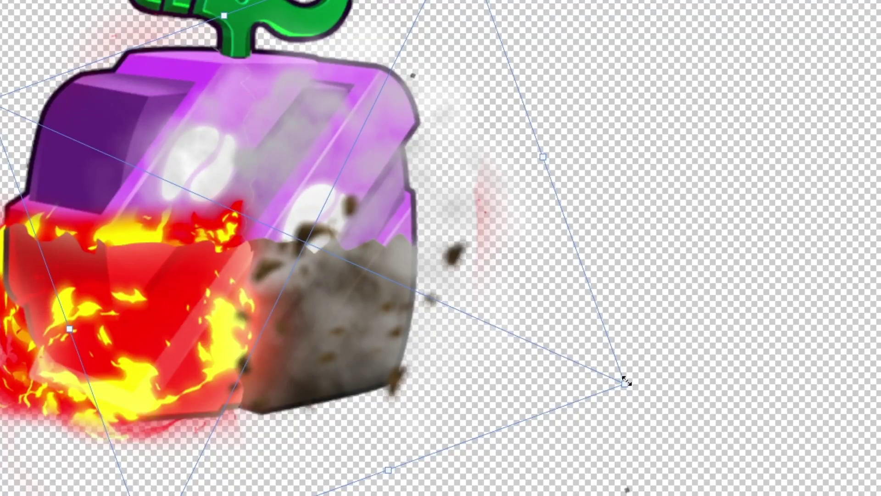
pyautogui.moveTo(626, 382); pyautogui.dragTo(552, 422)
pyautogui.hotkey('ctrl', 't')
pyautogui.moveTo(390, 349); pyautogui.dragTo(391, 352)
pyautogui.press('Return')
# Darken the smoke to a lightness of about -52 with Hue/Saturation and rasterize its smart object.
pyautogui.hotkey('ctrl', 'u')
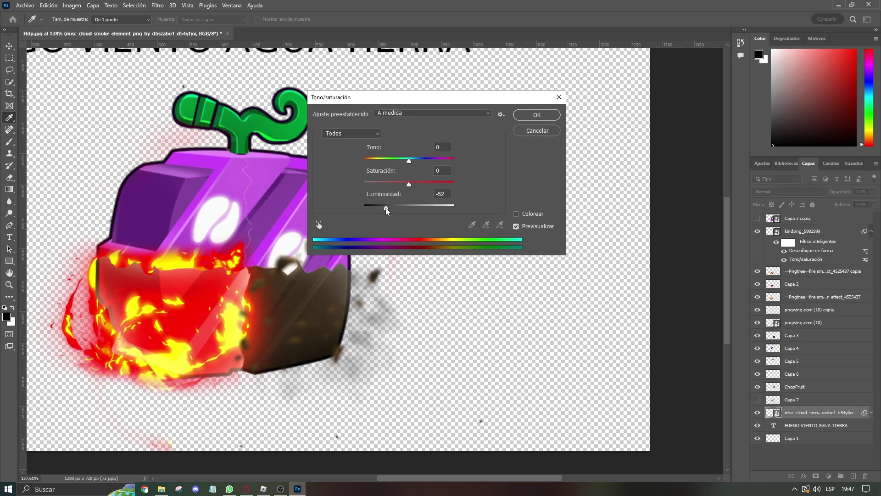
pyautogui.press('Return')
pyautogui.click(608, 395)
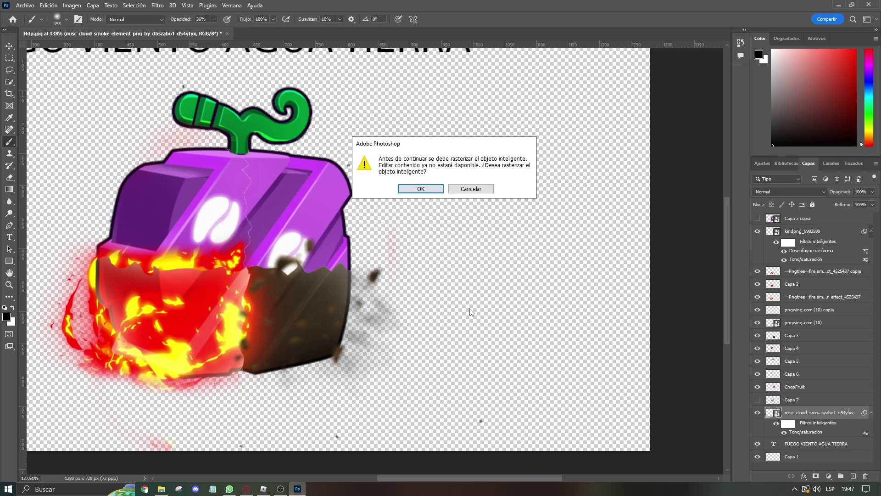
pyautogui.click(421, 189)
pyautogui.scroll(1, 420, 307)
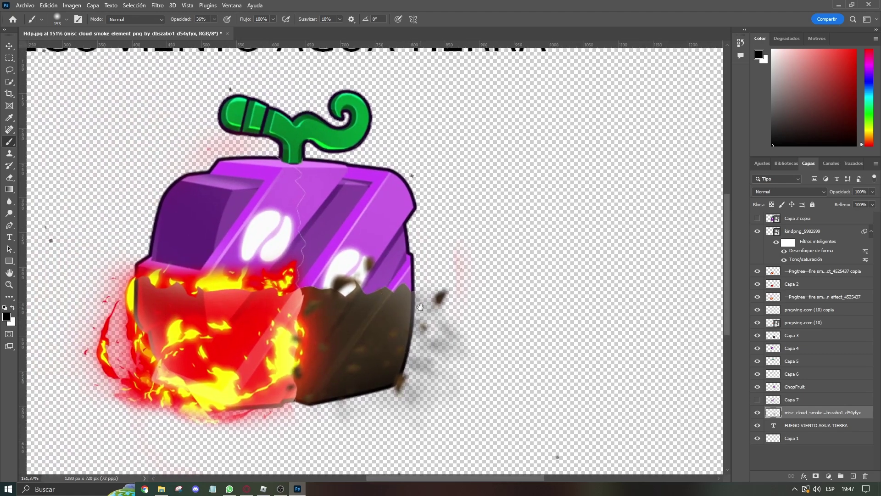
pyautogui.scroll(1, 421, 305)
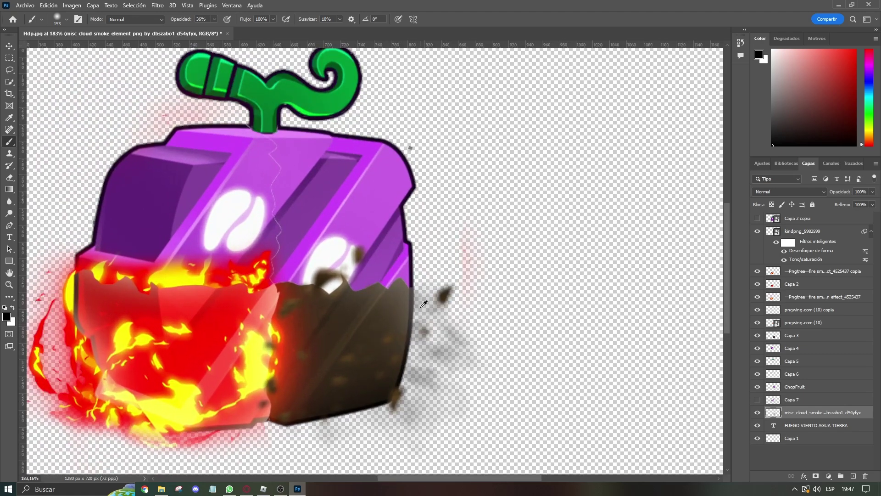
pyautogui.scroll(-1, 423, 304)
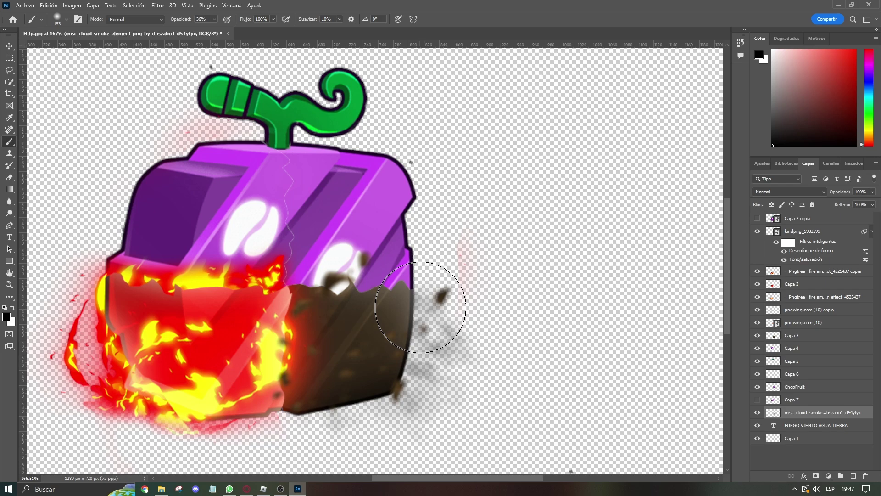
pyautogui.scroll(-1, 420, 307)
pyautogui.scroll(1, 427, 282)
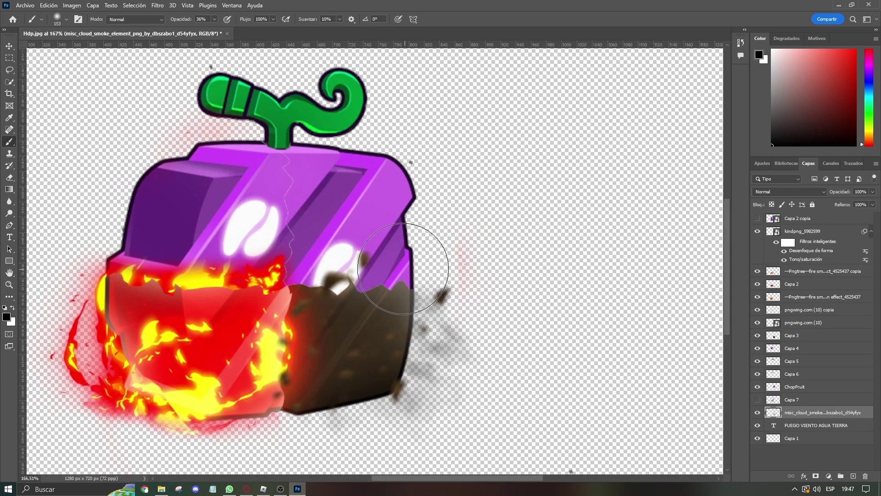
pyautogui.scroll(-1, 421, 294)
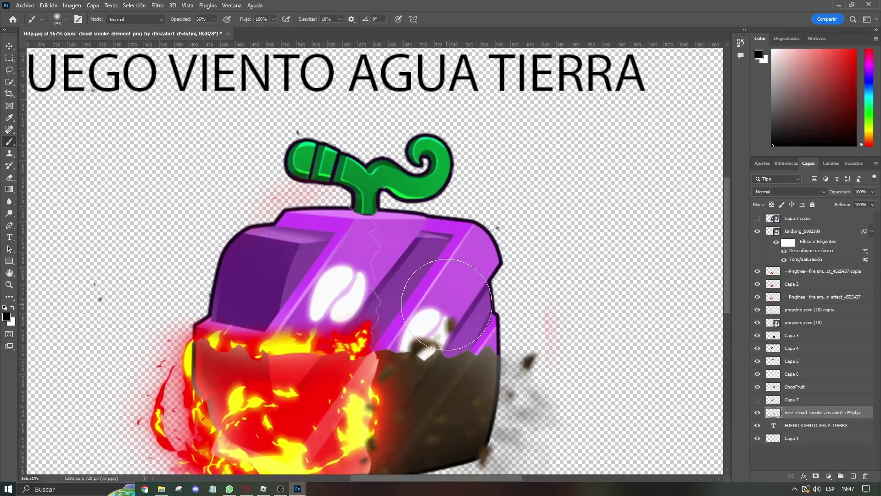
# Colorize the fruit's upper-right purple quarter teal with Hue/Saturation, using a saturation of about 45.
pyautogui.press('v')
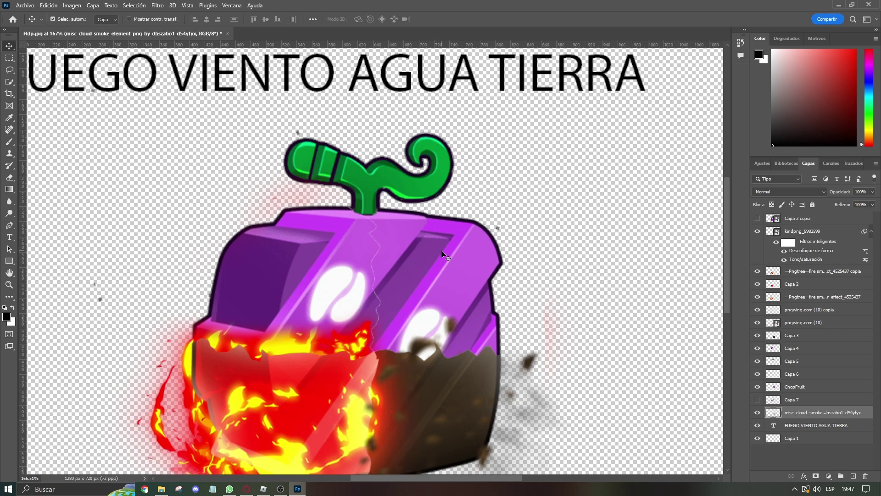
pyautogui.click(441, 250)
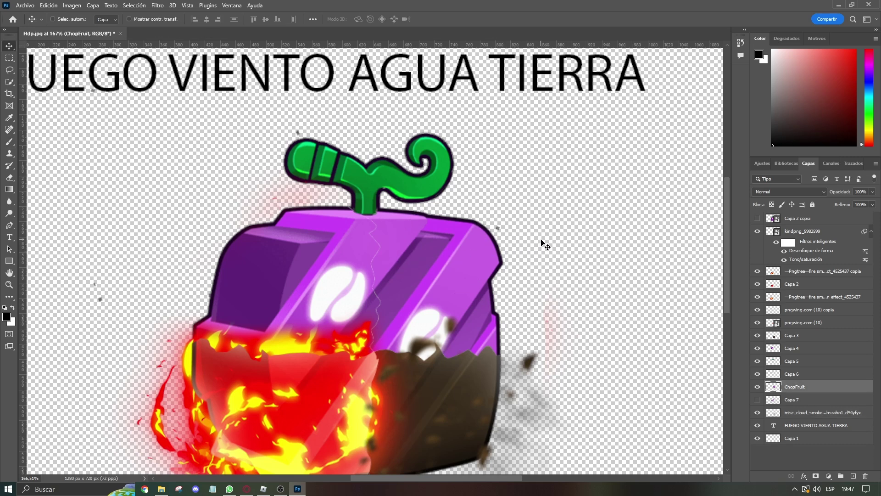
pyautogui.hotkey('ctrl', 'u')
pyautogui.click(765, 247)
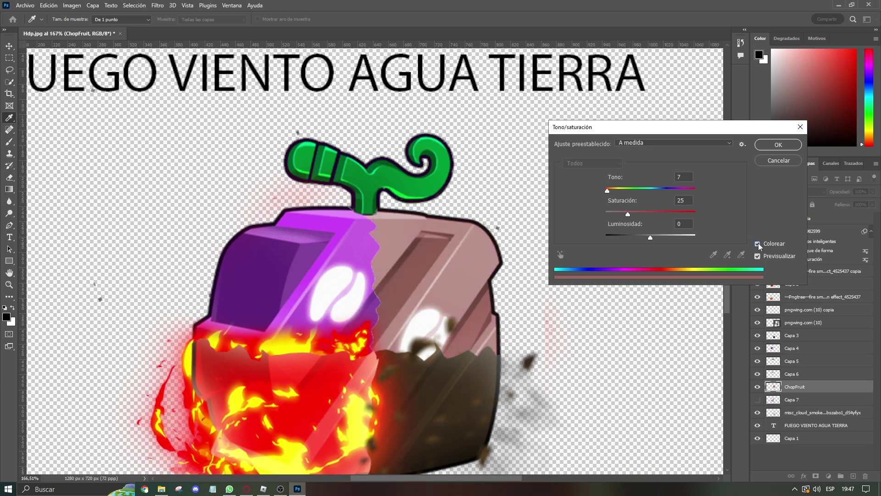
pyautogui.moveTo(607, 190); pyautogui.dragTo(638, 213)
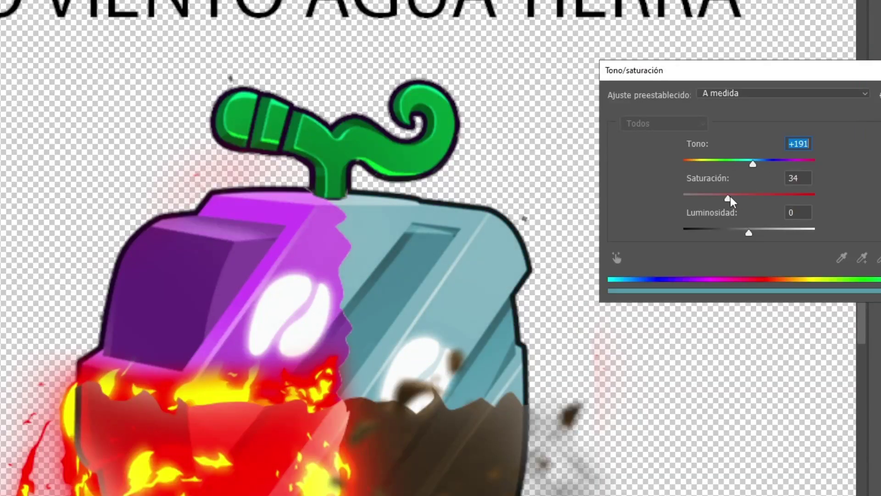
pyautogui.moveTo(730, 197); pyautogui.dragTo(742, 198)
pyautogui.moveTo(753, 163); pyautogui.dragTo(741, 163)
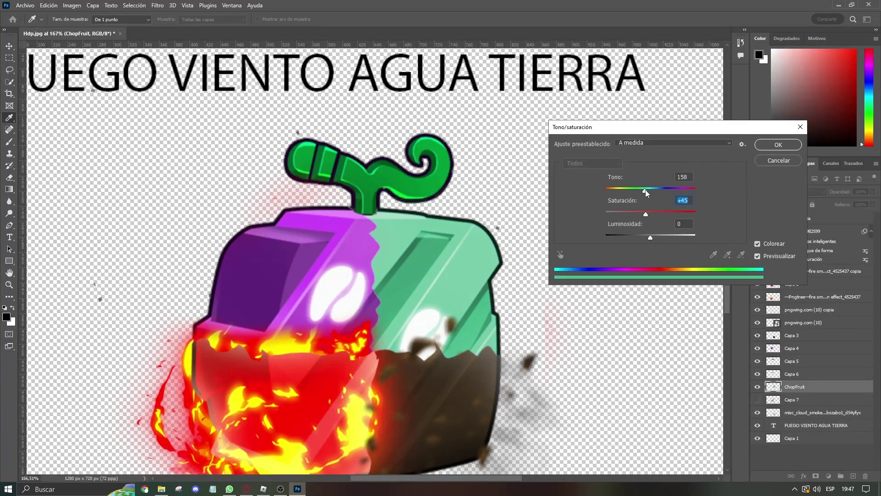
pyautogui.click(779, 145)
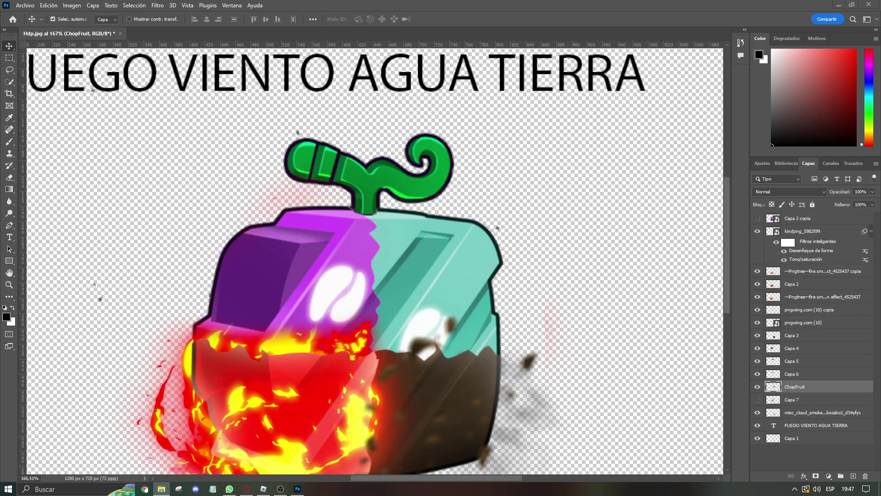
# Place the eclairs_png_by_nemotrex_d6333hp lightning image above the ChopFruit layer, scale it down, rotate it and position it over the teal quarter.
pyautogui.moveTo(880, 321); pyautogui.dragTo(517, 323)
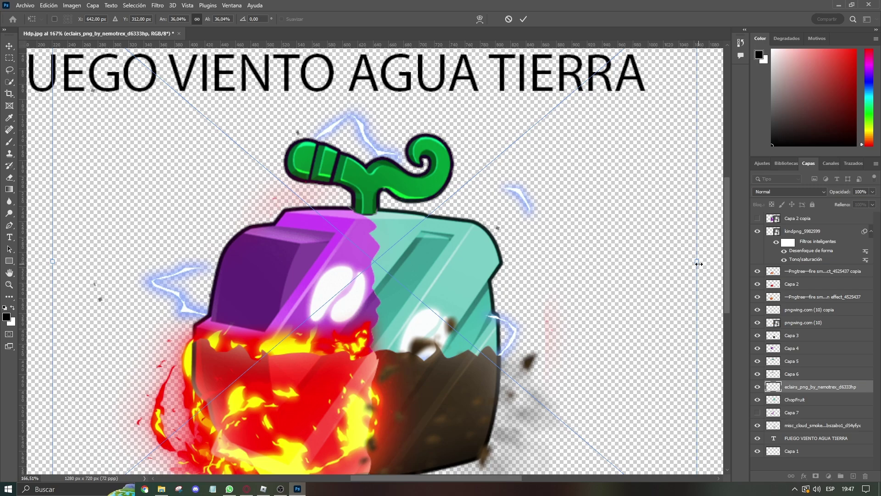
pyautogui.moveTo(699, 264); pyautogui.dragTo(487, 264)
pyautogui.moveTo(420, 271); pyautogui.dragTo(535, 268)
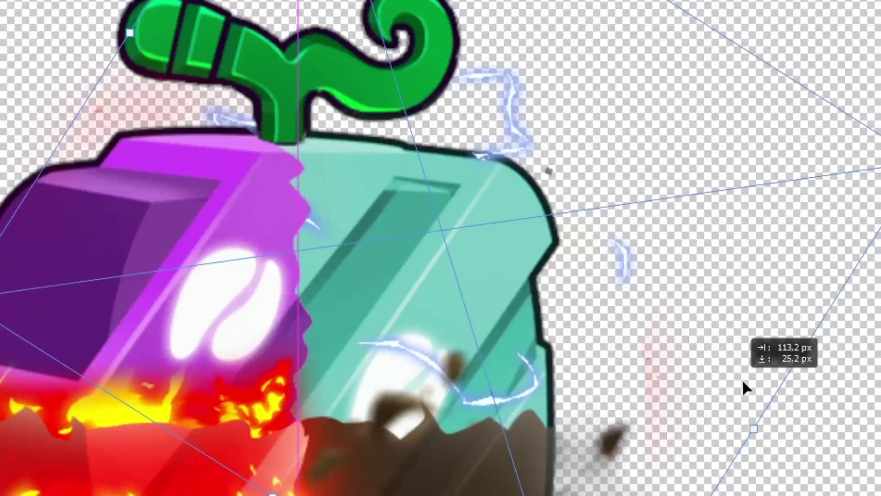
pyautogui.moveTo(593, 336); pyautogui.dragTo(604, 337)
pyautogui.press('Return')
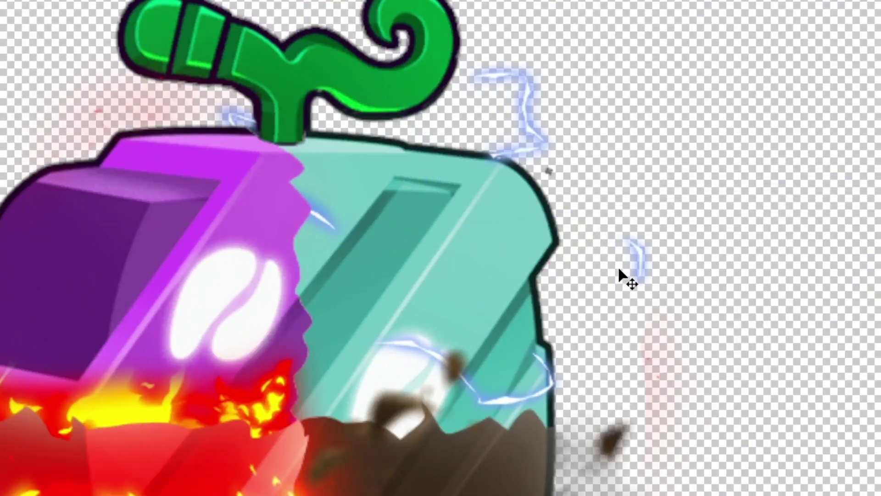
# Shift the placed lightning to cyan with Hue/Saturation and soften it with a Shape Blur filter.
pyautogui.hotkey('ctrl', 'u')
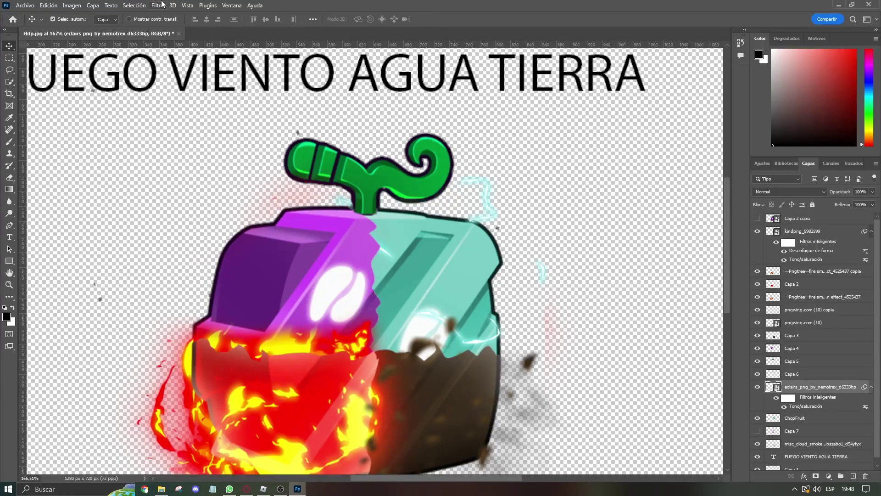
pyautogui.click(159, 5)
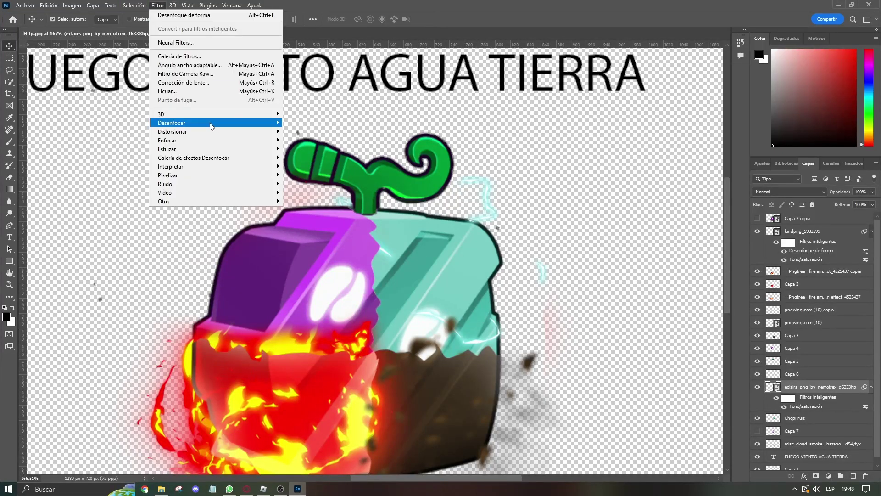
pyautogui.moveTo(211, 124)
pyautogui.click(312, 148)
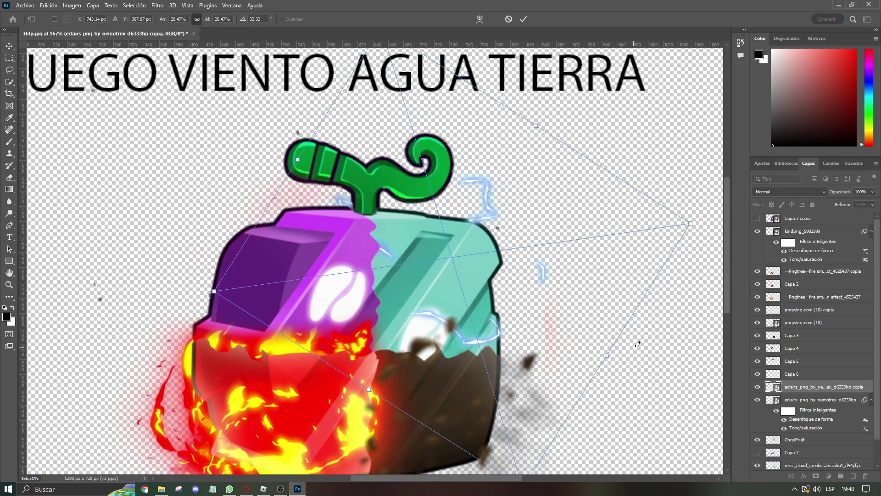
# Rotate the duplicated lightning to about -25.11° and move it onto the teal quarter.
pyautogui.moveTo(637, 344); pyautogui.dragTo(565, 197)
pyautogui.moveTo(610, 236); pyautogui.dragTo(501, 246)
pyautogui.press('Return')
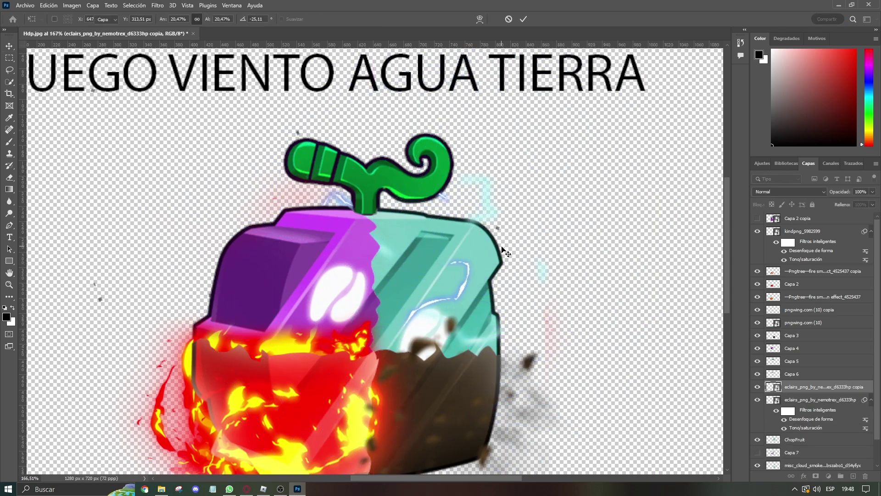
pyautogui.press('Return')
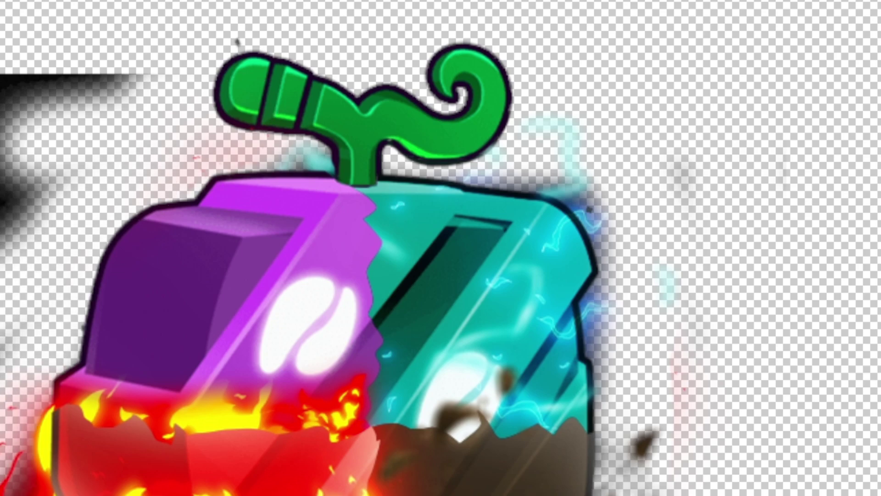
# Erase the dark leftovers of the Untitled electric overlay layer around the outside of the fruit.
pyautogui.moveTo(104, 65)
pyautogui.mouseDown()
pyautogui.moveTo(68, 118)
pyautogui.moveTo(1, 100)
pyautogui.mouseUp()
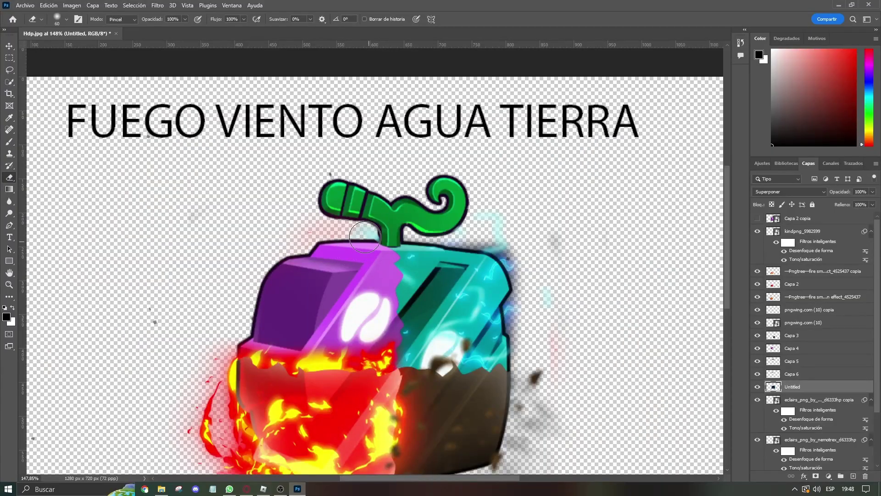
pyautogui.scroll(-2, 395, 310)
pyautogui.scroll(3, 425, 321)
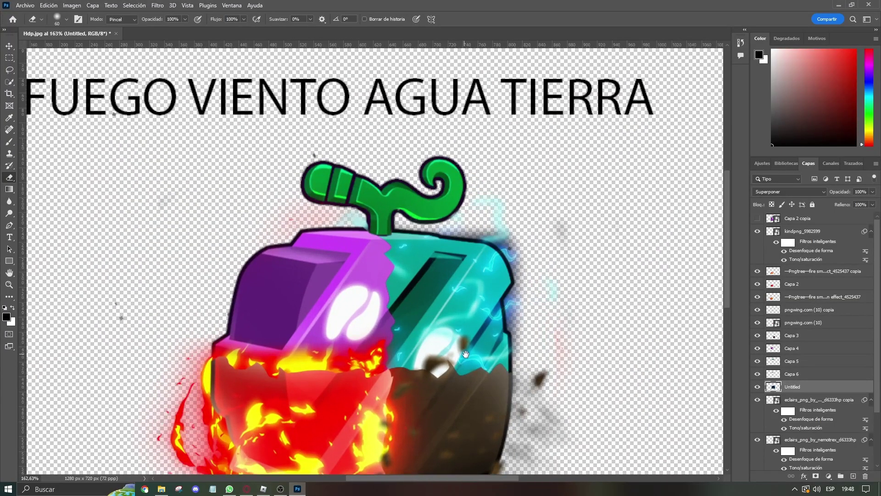
pyautogui.moveTo(467, 342); pyautogui.dragTo(452, 298)
pyautogui.moveTo(0, 215); pyautogui.dragTo(344, 215)
pyautogui.moveTo(586, 319); pyautogui.dragTo(489, 208)
pyautogui.scroll(-3, 652, 274)
# Select the COREPACK (13) lightning bolt together with its copy and merge them into one layer.
pyautogui.moveTo(698, 347); pyautogui.dragTo(399, 254)
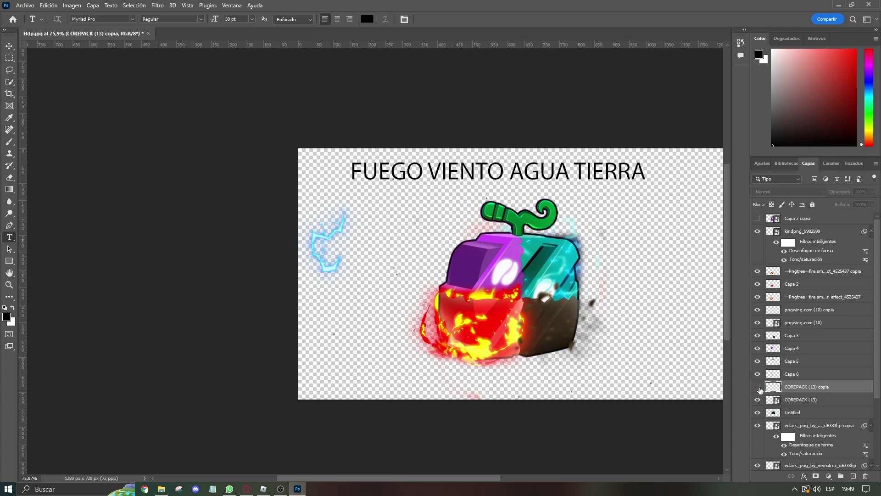
pyautogui.press('v')
pyautogui.keyDown('shift'); pyautogui.click(333, 238); pyautogui.keyUp('shift')
pyautogui.hotkey('ctrl', 'e')
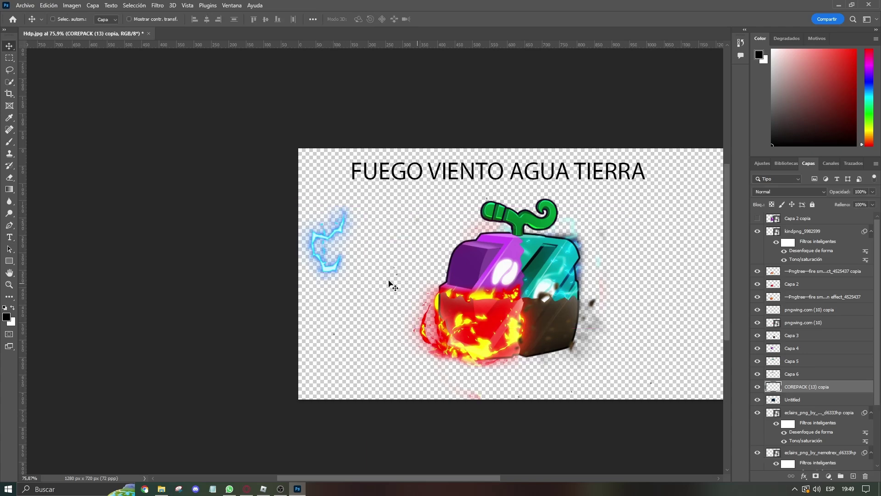
# Set the merged bolt's blend mode to Linear Dodge (Add), then rotate and position it on the teal quarter.
pyautogui.click(801, 192)
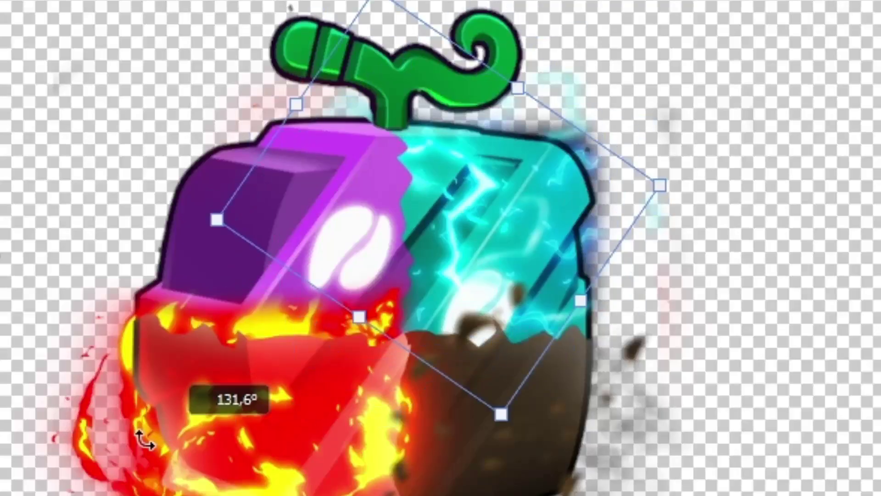
pyautogui.moveTo(514, 300); pyautogui.dragTo(523, 339)
pyautogui.press('Return')
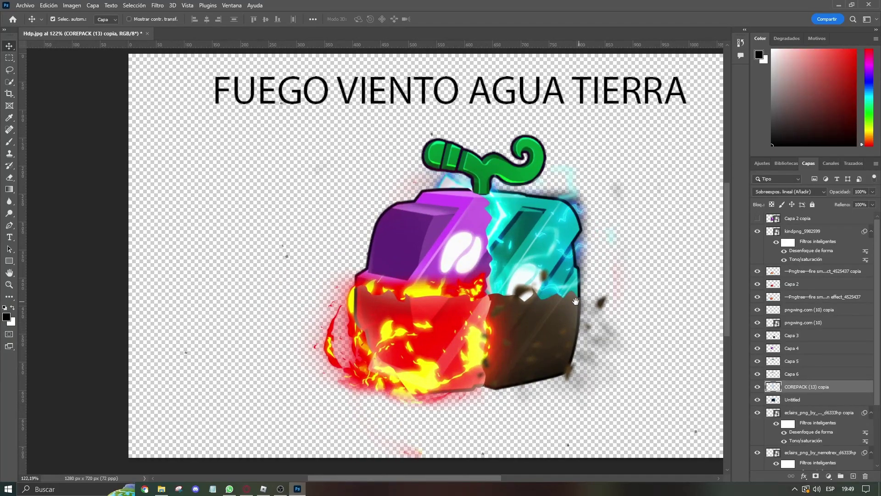
pyautogui.moveTo(580, 356); pyautogui.dragTo(521, 347)
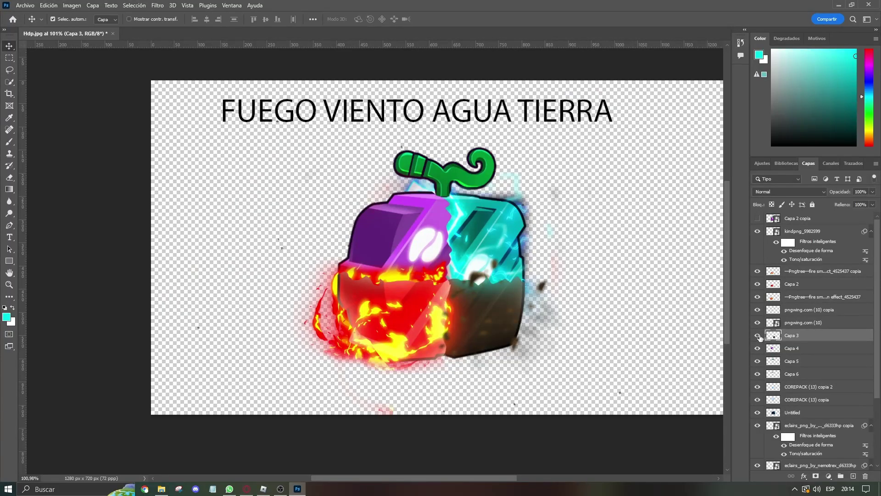
# Colorize the upper-left quarter on Capa 4 a pale teal with Hue/Saturation: hue 182, saturation 36 and raised lightness.
pyautogui.click(771, 347)
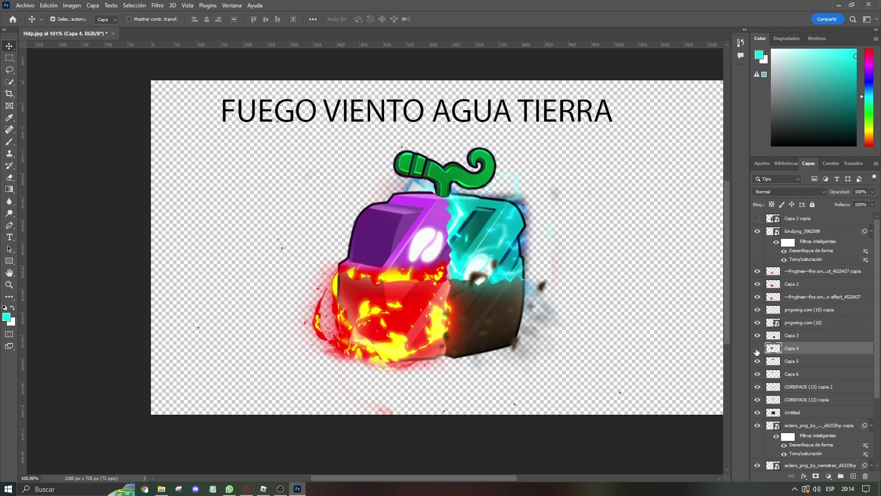
pyautogui.click(757, 348)
pyautogui.click(757, 348)
pyautogui.hotkey('ctrl', 'u')
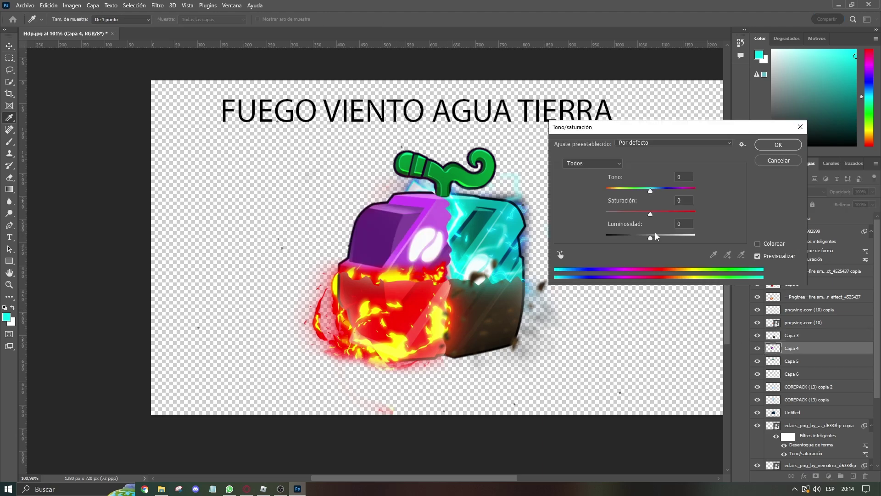
pyautogui.moveTo(651, 237); pyautogui.dragTo(670, 237)
pyautogui.click(758, 244)
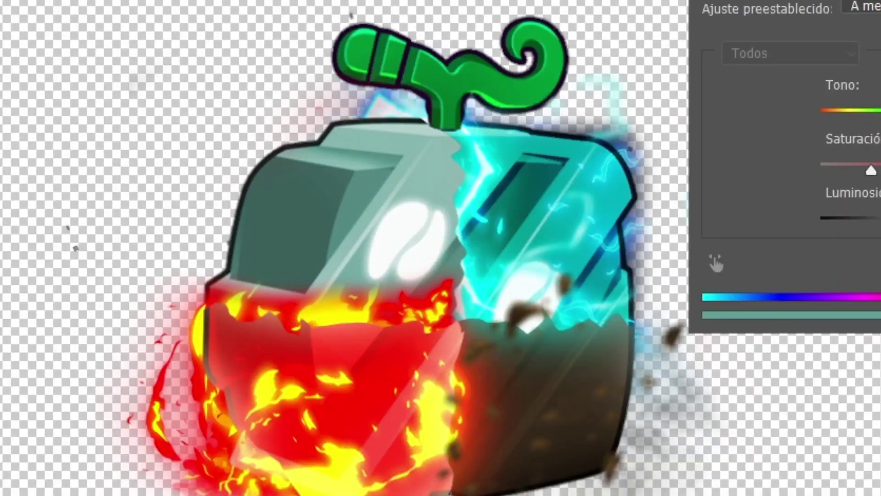
pyautogui.moveTo(871, 171); pyautogui.dragTo(880, 171)
pyautogui.press('Tab')
pyautogui.moveTo(663, 237); pyautogui.dragTo(674, 238)
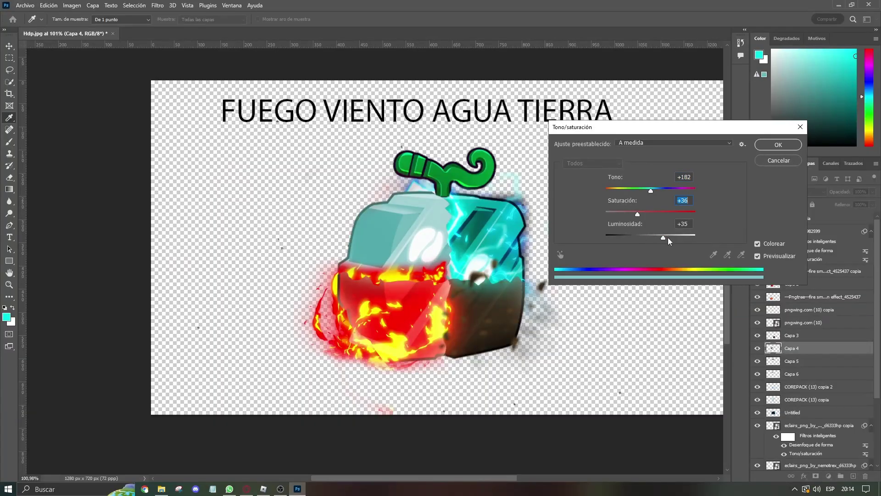
pyautogui.press('Return')
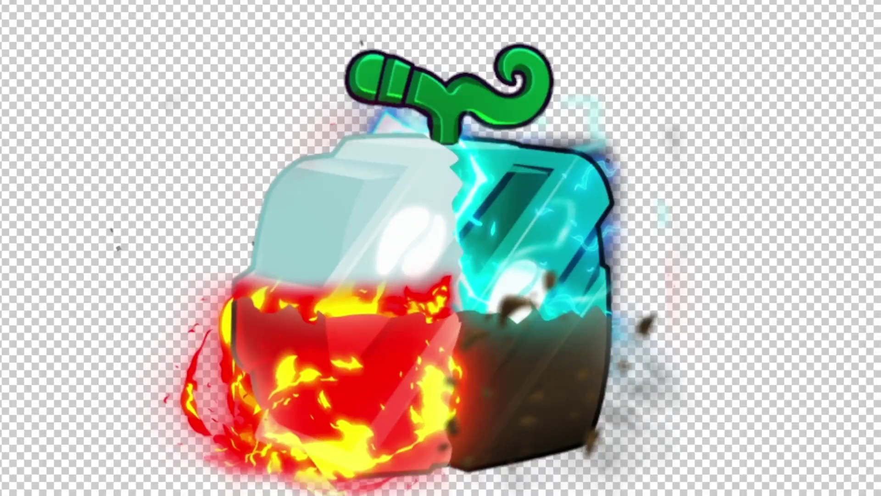
# Place the swirling wind image, rotate it over the pale quarter and apply a Motion Blur filter.
pyautogui.moveTo(9, 243); pyautogui.dragTo(179, 255)
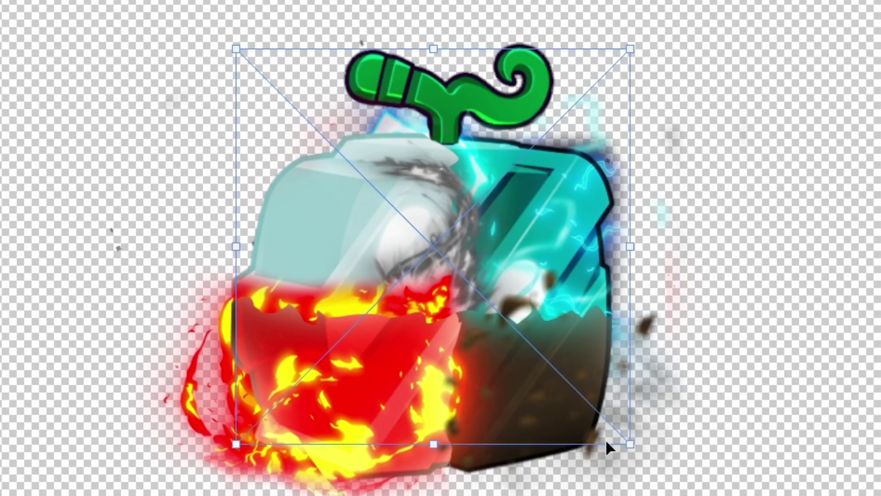
pyautogui.moveTo(606, 448); pyautogui.dragTo(714, 228)
pyautogui.moveTo(786, 199); pyautogui.dragTo(558, 428)
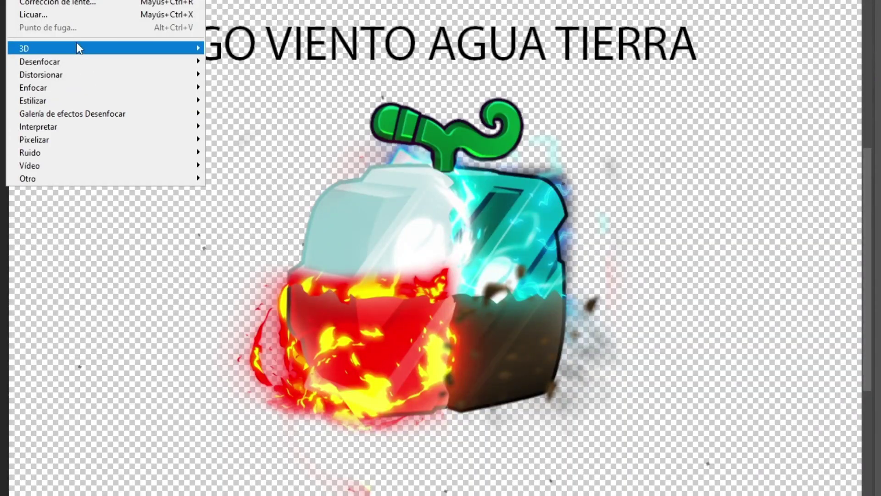
pyautogui.moveTo(40, 62)
pyautogui.click(290, 120)
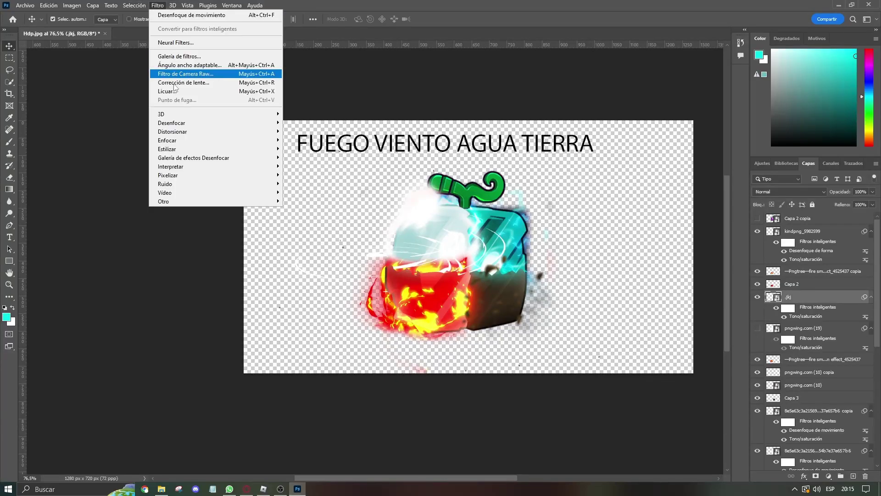
# Apply a Motion Blur filter to the .jkj wind layer and rasterize its smart object for erasing.
pyautogui.moveTo(175, 122)
pyautogui.click(317, 163)
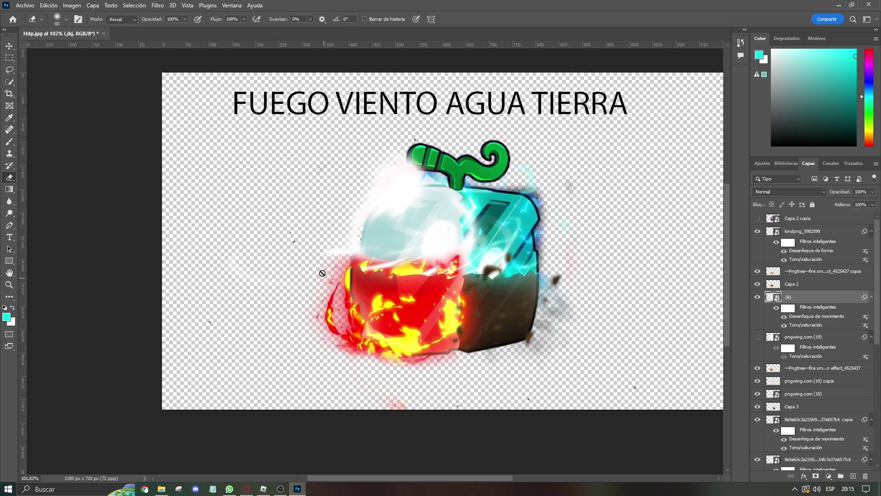
pyautogui.click(321, 273)
pyautogui.click(420, 193)
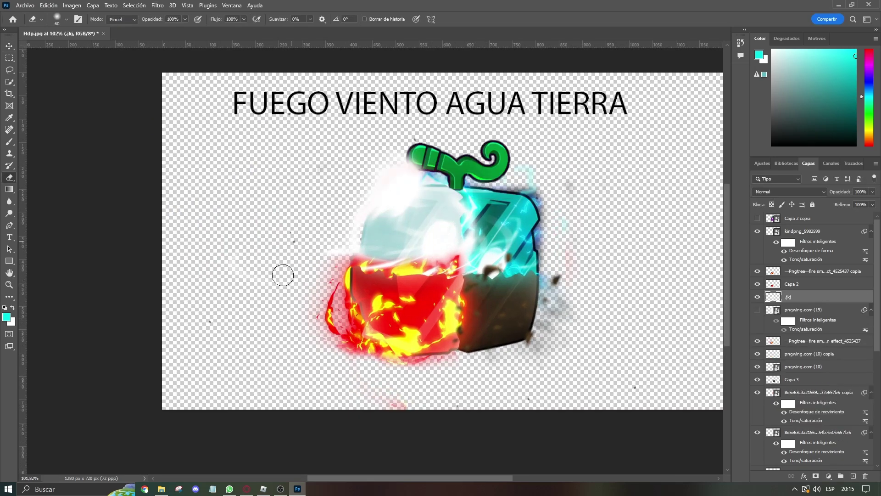
# Erase the .jkj layer's white wisps along the fire quarter's upper edge and set its blend mode to Soft Light.
pyautogui.hotkey('ctrl', 'z')
pyautogui.scroll(-1, 482, 271)
pyautogui.scroll(2, 464, 274)
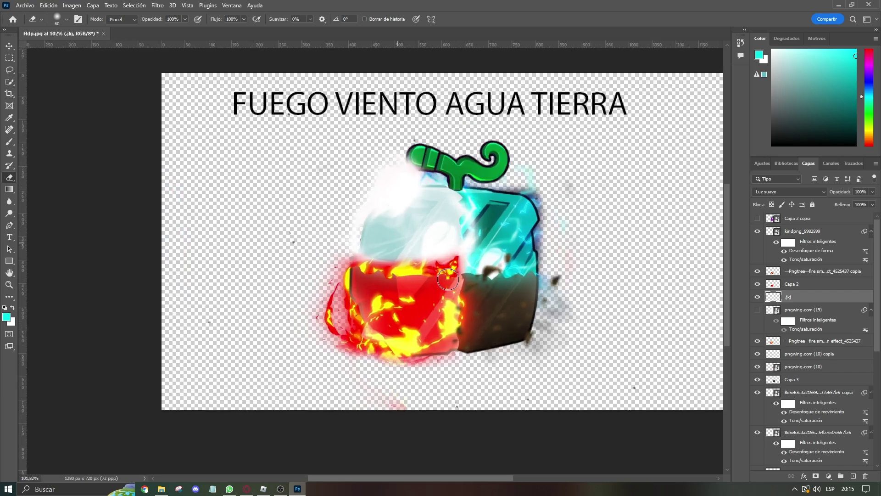
pyautogui.scroll(-2, 504, 278)
pyautogui.moveTo(616, 268); pyautogui.dragTo(610, 266)
pyautogui.scroll(2, 609, 266)
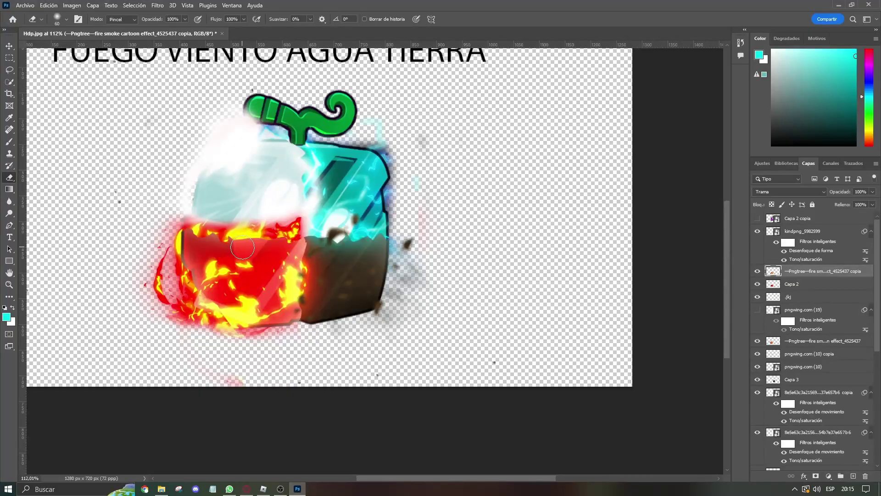
# Load the fire quarter on Capa 2 as a selection and paint flame yellow along its upper edge with a soft 36% brush.
pyautogui.press('v')
pyautogui.press('w')
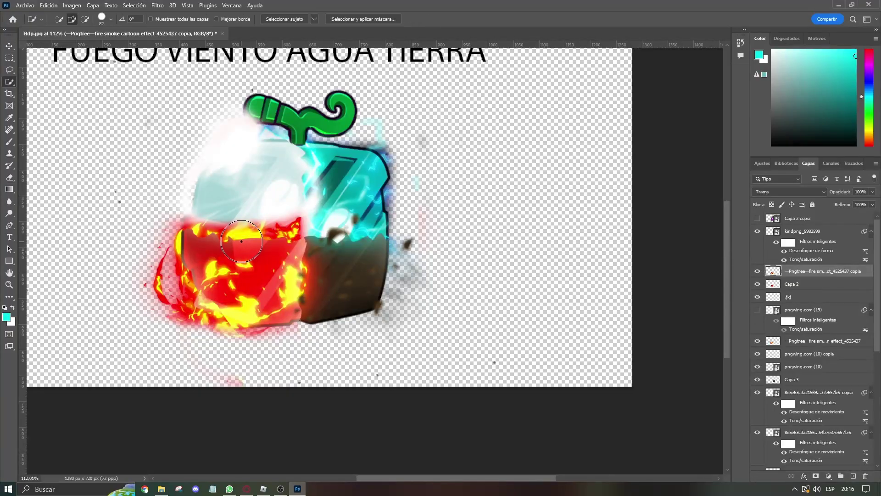
pyautogui.click(406, 166)
pyautogui.hotkey('ctrl', 'z')
pyautogui.hotkey('ctrl', 'z')
pyautogui.press('b')
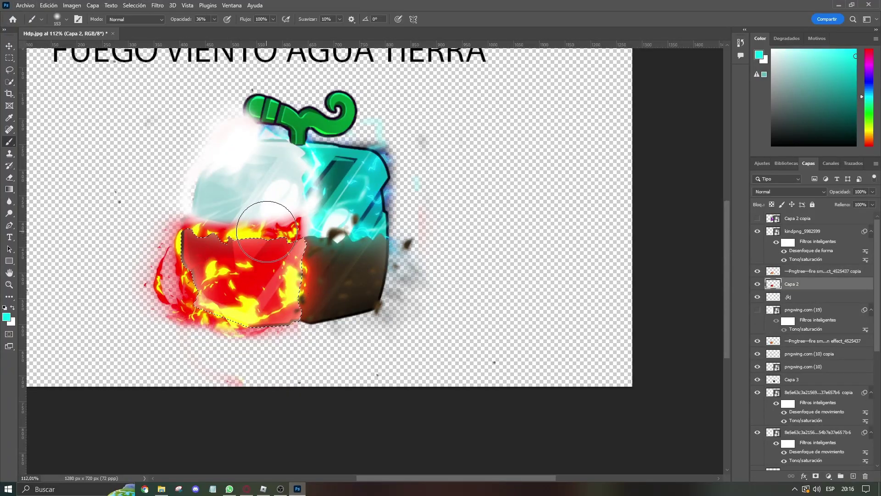
pyautogui.keyDown('alt'); pyautogui.click(251, 228); pyautogui.keyUp('alt')
pyautogui.click(271, 206)
pyautogui.click(202, 210)
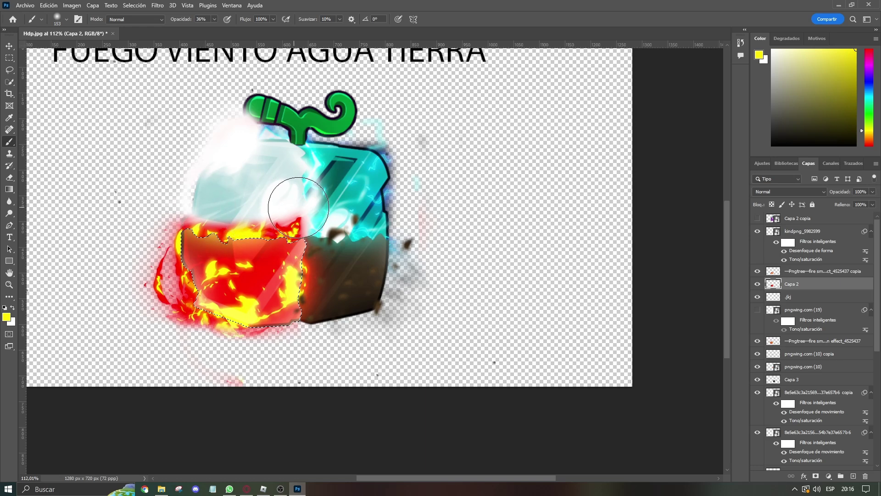
pyautogui.hotkey('ctrl', 'd')
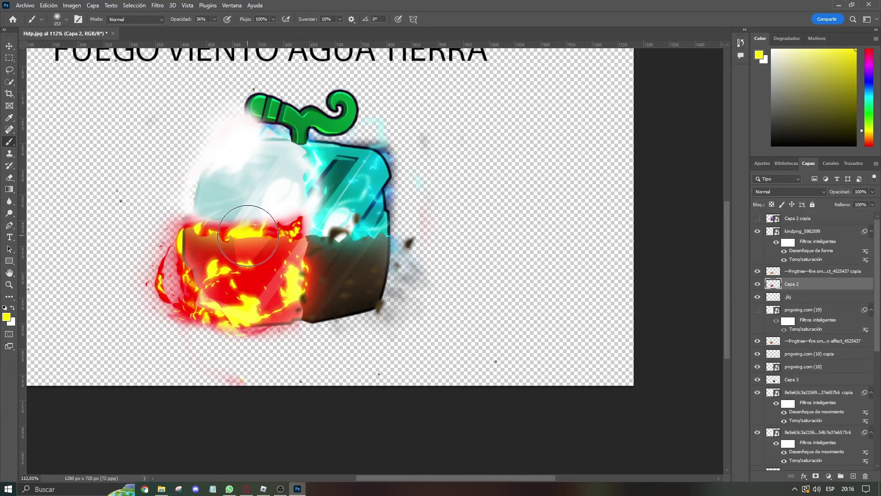
# Select the green stem on Capa 5 and softly paint cyan and white light along its lower edge.
pyautogui.press('v')
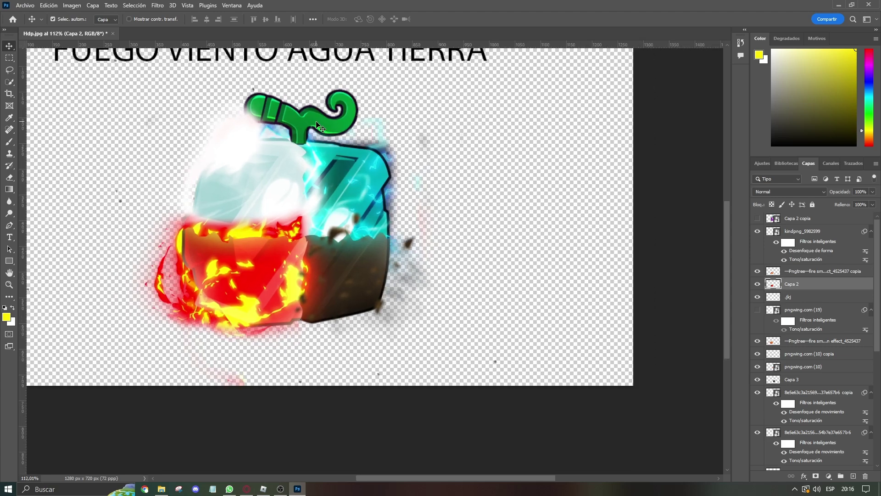
pyautogui.click(317, 122)
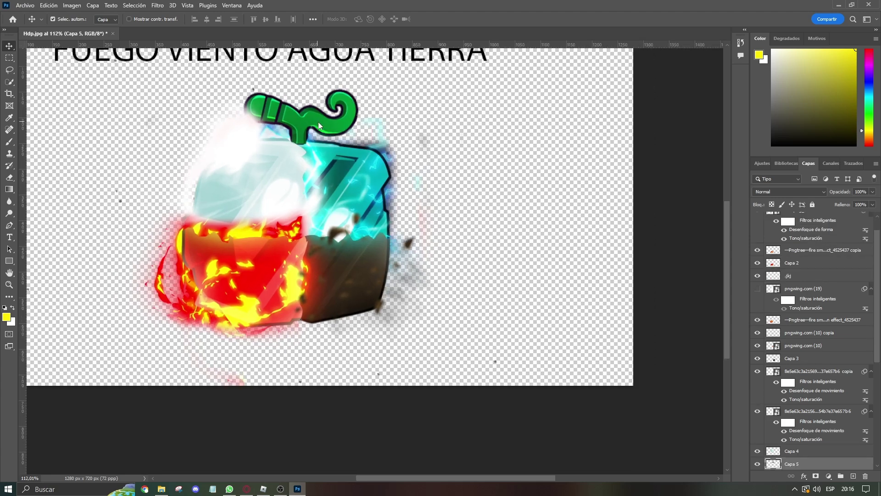
pyautogui.scroll(-2, 318, 122)
pyautogui.scroll(-3, 318, 122)
pyautogui.moveTo(337, 158); pyautogui.dragTo(345, 216)
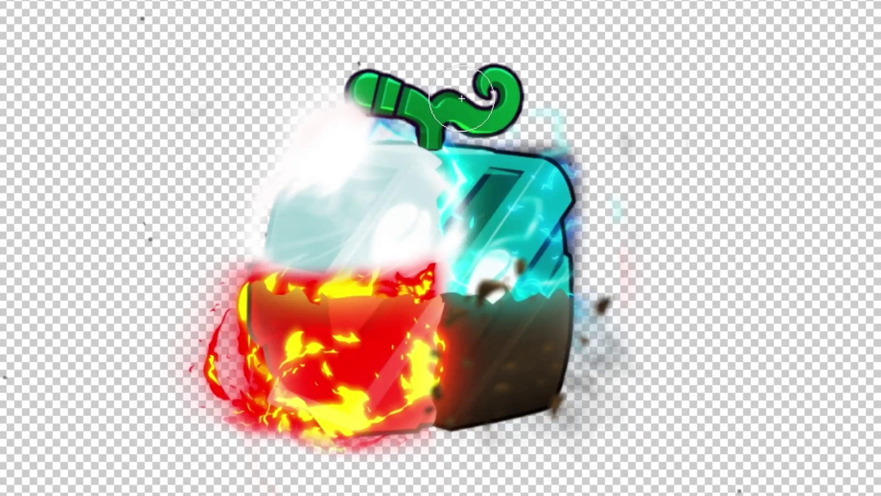
pyautogui.click(545, 177)
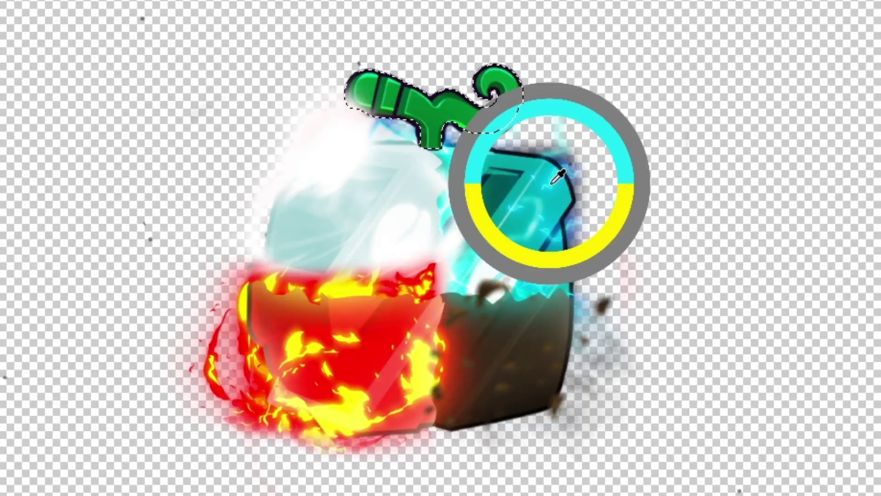
pyautogui.moveTo(381, 149); pyautogui.dragTo(422, 152)
pyautogui.hotkey('ctrl', 'd')
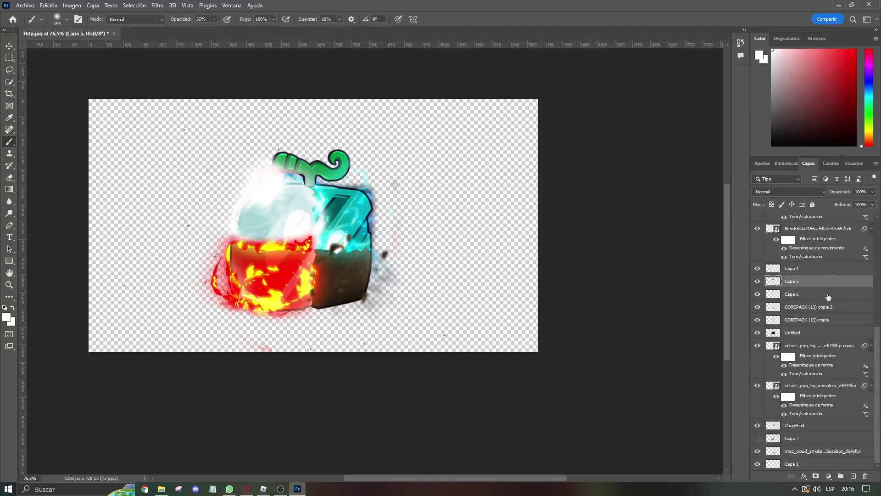
# Select all visible fruit layers, duplicate them and combine the copies into one smart object.
pyautogui.scroll(5, 829, 296)
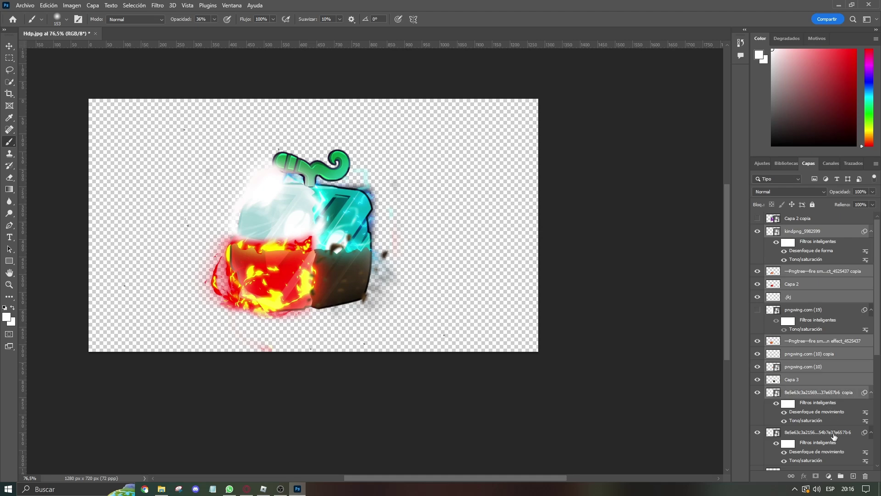
pyautogui.scroll(-3, 834, 436)
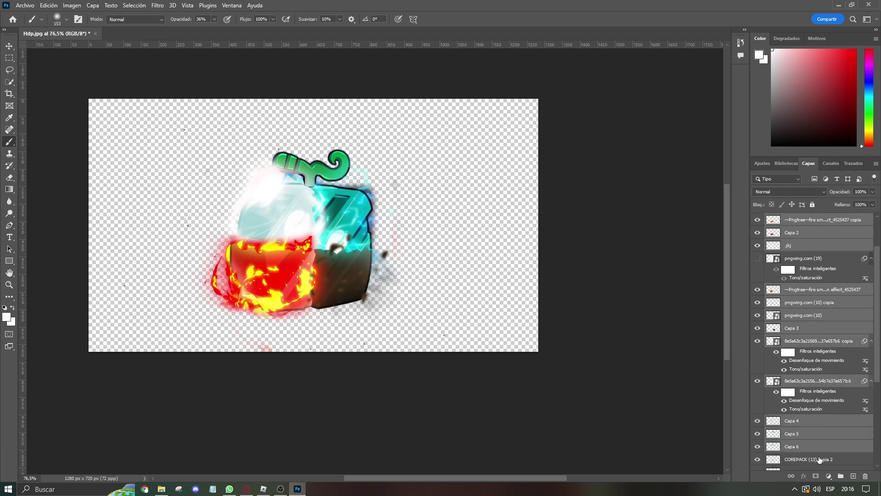
pyautogui.scroll(-2, 822, 454)
pyautogui.scroll(5, 822, 436)
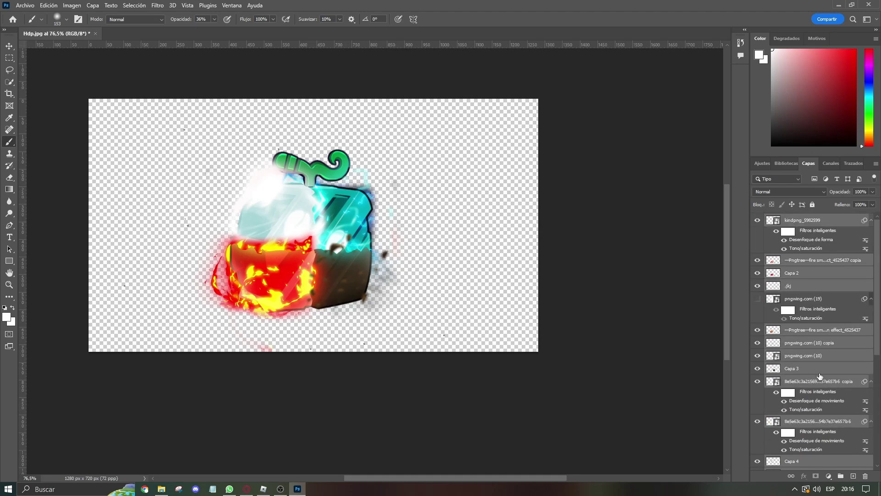
pyautogui.hotkey('ctrl', 'j')
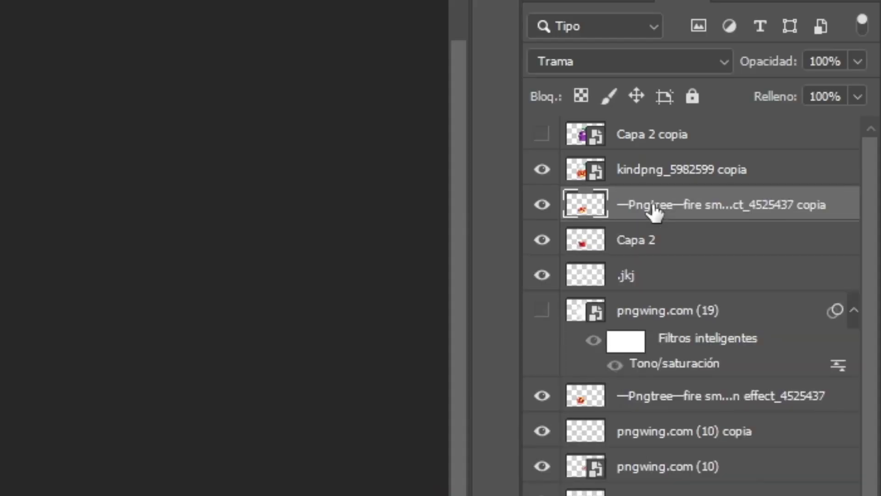
# Delete all the remaining layers, keeping only the combined fruit layer kindpng_5982599 copia.
pyautogui.press('Delete')
pyautogui.press('Delete')
pyautogui.press('Delete')
pyautogui.press('Delete')
pyautogui.press('Delete')
pyautogui.press('Delete')
pyautogui.press('Delete')
pyautogui.press('Delete')
pyautogui.press('Delete')
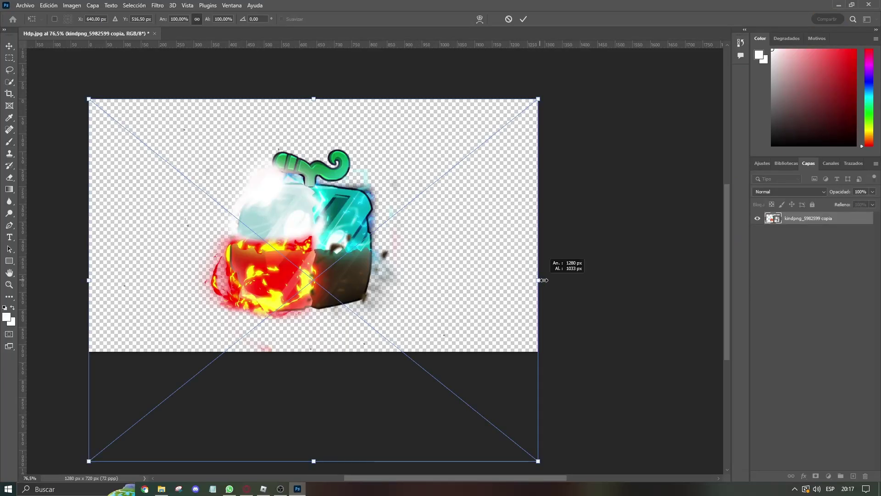
# Scale the combined fruit up slightly with a free transform and reposition it on the canvas.
pyautogui.moveTo(539, 279); pyautogui.dragTo(573, 280)
pyautogui.moveTo(555, 269); pyautogui.dragTo(551, 266)
pyautogui.press('Return')
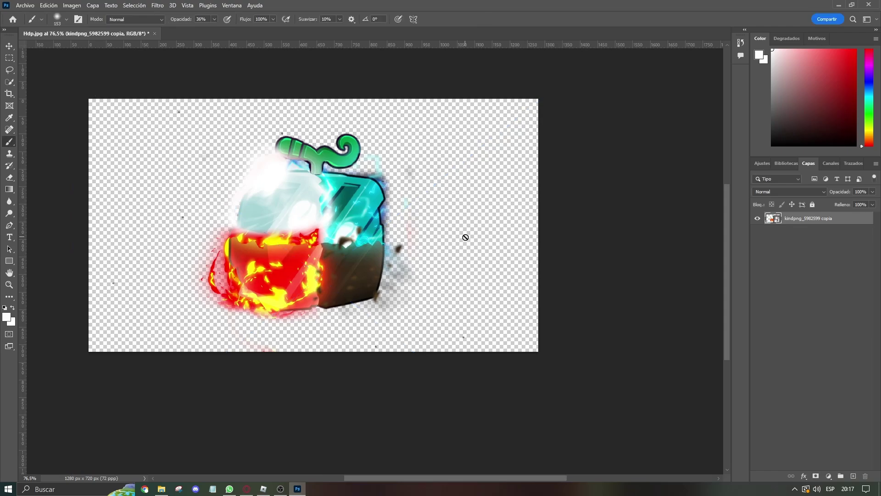
# Rasterize the combined fruit layer and paint a black background on a new layer, Capa 1, beneath it.
pyautogui.click(465, 238)
pyautogui.click(411, 189)
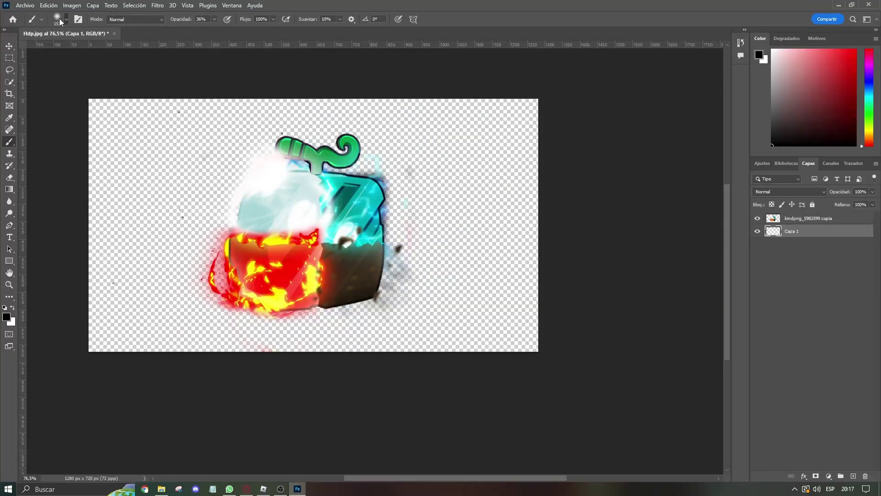
pyautogui.click(58, 19)
pyautogui.moveTo(90, 45); pyautogui.dragTo(97, 46)
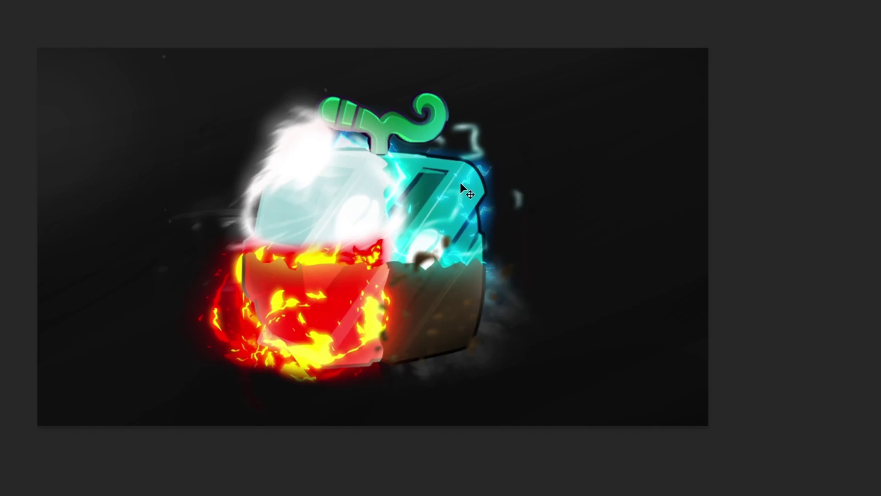
# Add white Burbank Big Condensed Black labels VIENTO, FUEGO, ROCA and TRUENO beside their matching fruit quarters.
pyautogui.press('t')
pyautogui.click(478, 173)
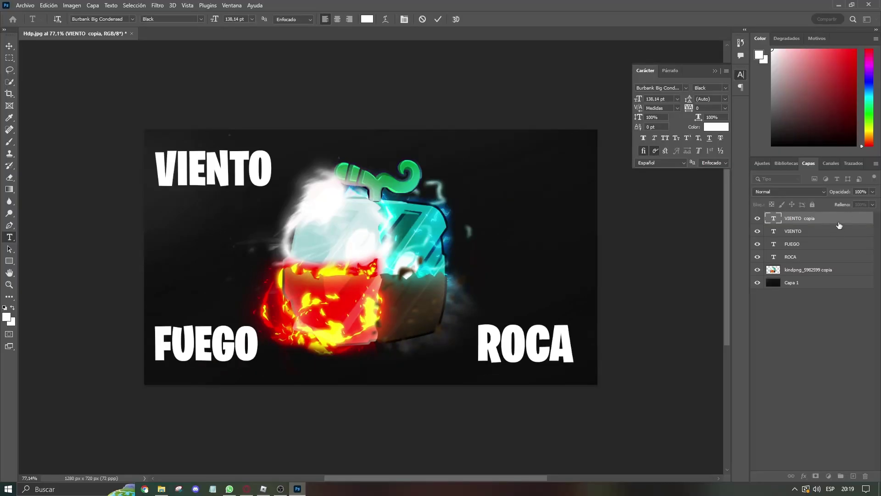
pyautogui.click(844, 222)
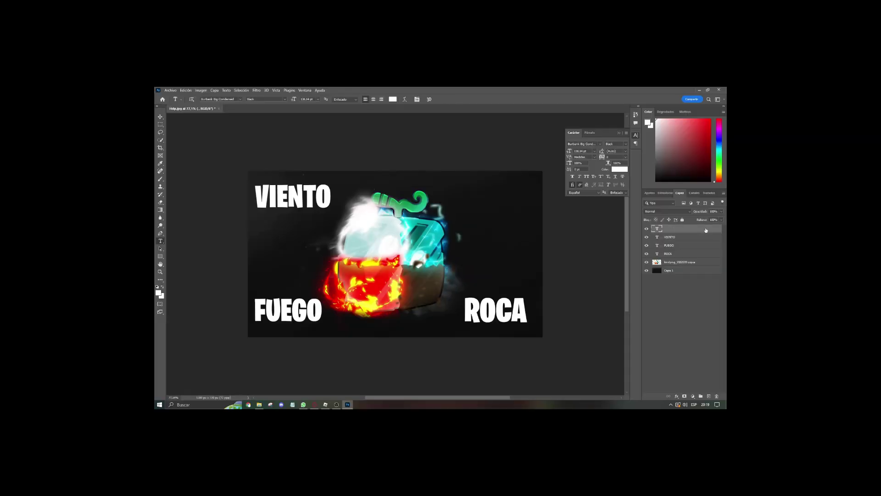
pyautogui.moveTo(450, 208); pyautogui.dragTo(455, 211)
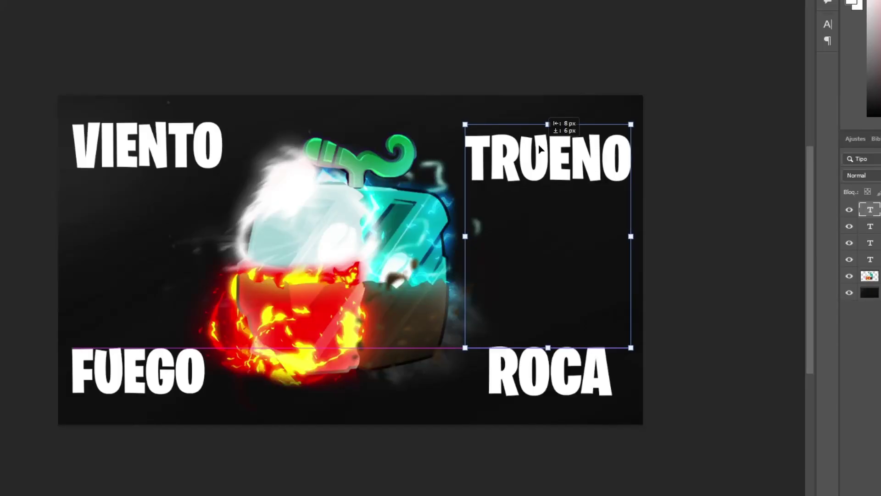
pyautogui.press('Return')
pyautogui.keyDown('ctrl'); pyautogui.click(877, 226); pyautogui.keyUp('ctrl')
pyautogui.keyDown('ctrl'); pyautogui.click(877, 242); pyautogui.keyUp('ctrl')
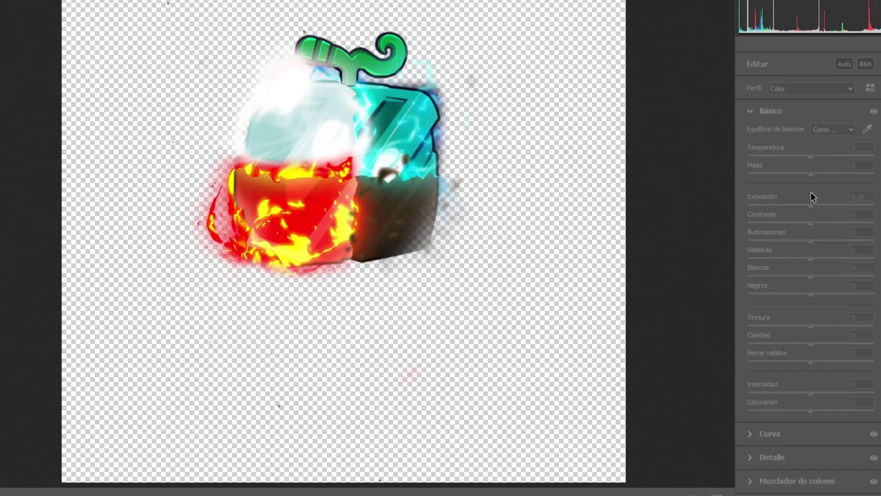
# In Camera Raw on the fruit copy, set exposure -0.35, contrast -30, highlights +40, shadows -32, whites +35 and blacks -36.
pyautogui.moveTo(810, 205); pyautogui.dragTo(792, 223)
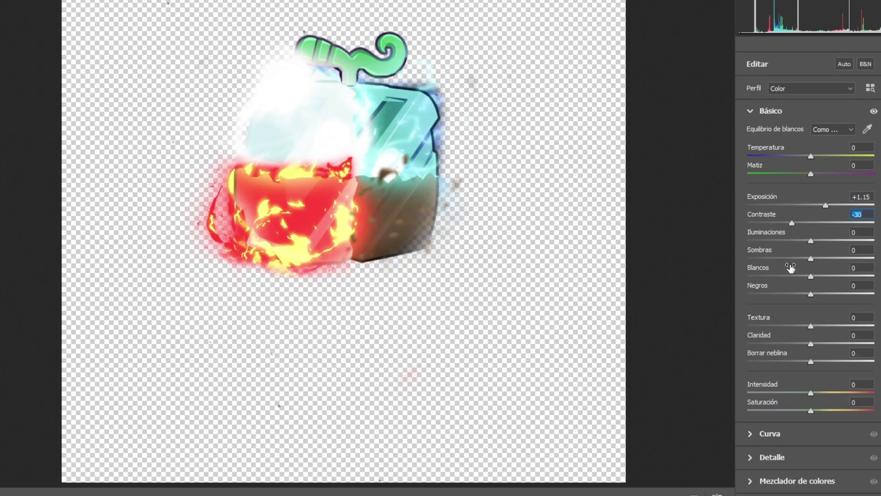
pyautogui.moveTo(811, 259); pyautogui.dragTo(791, 259)
pyautogui.moveTo(811, 294); pyautogui.dragTo(832, 276)
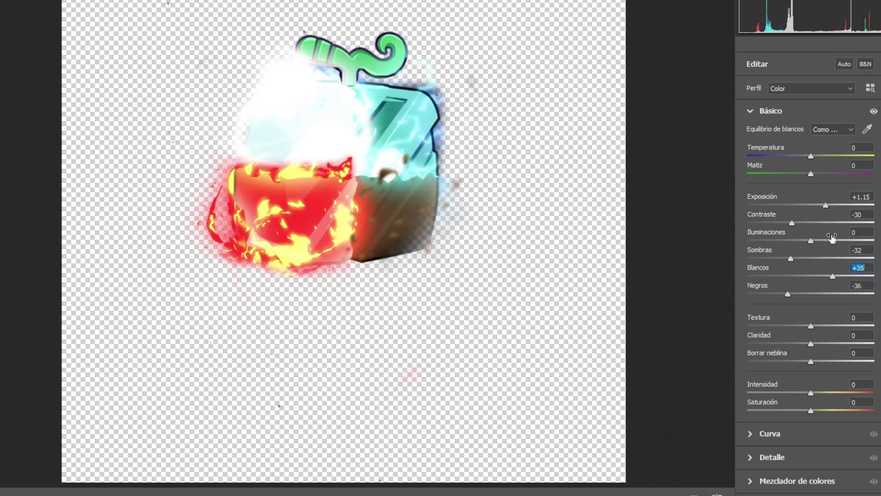
pyautogui.moveTo(811, 240); pyautogui.dragTo(836, 240)
pyautogui.moveTo(826, 205); pyautogui.dragTo(806, 205)
# Set the fruit's texture to +50, clarity +51, dehaze +46, vibrance +20 and saturation +21.
pyautogui.click(843, 325)
pyautogui.click(843, 344)
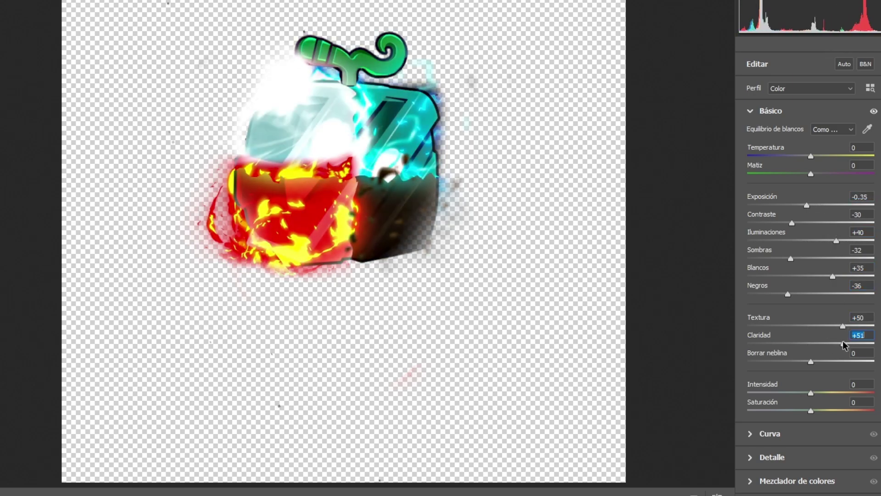
pyautogui.click(839, 361)
pyautogui.click(823, 393)
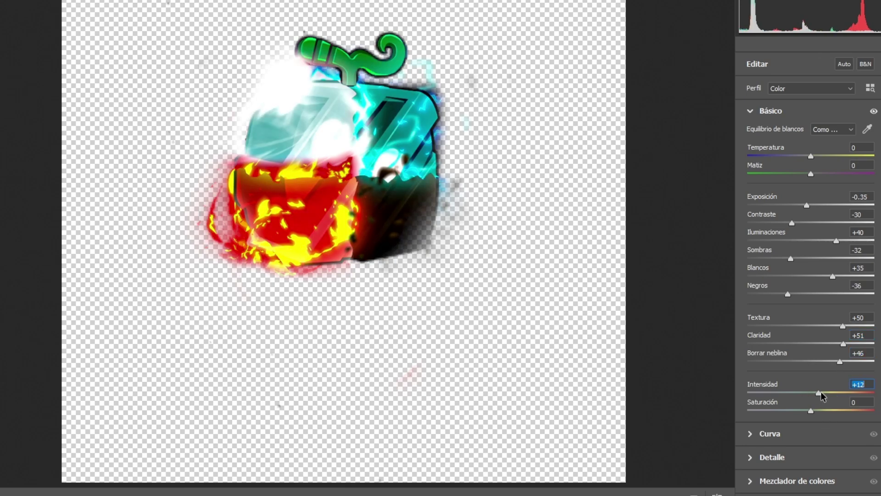
pyautogui.click(824, 410)
# Set the fruit's detail sharpening to 88 and raise its noise reduction and color noise reduction.
pyautogui.scroll(-1, 788, 435)
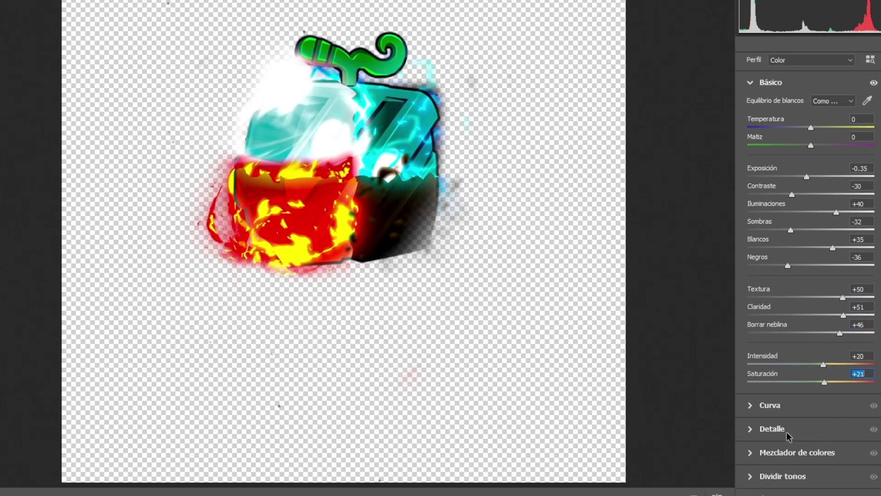
pyautogui.click(751, 431)
pyautogui.click(750, 277)
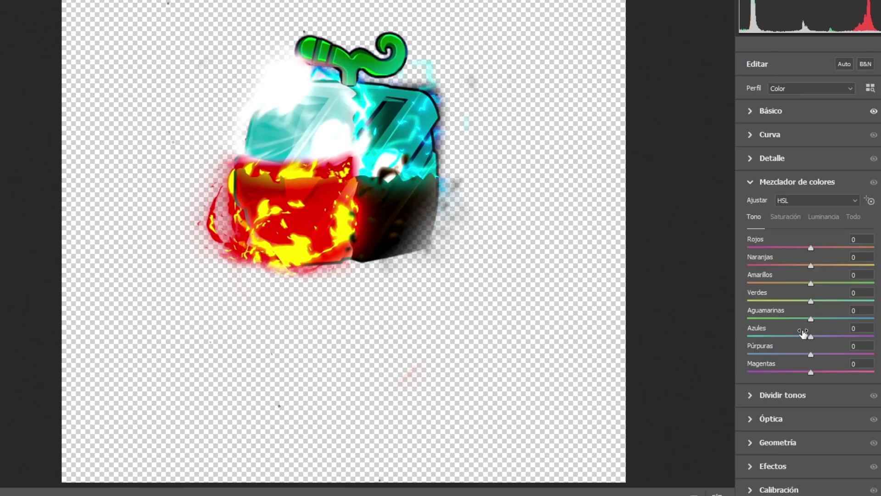
pyautogui.click(750, 183)
pyautogui.click(748, 159)
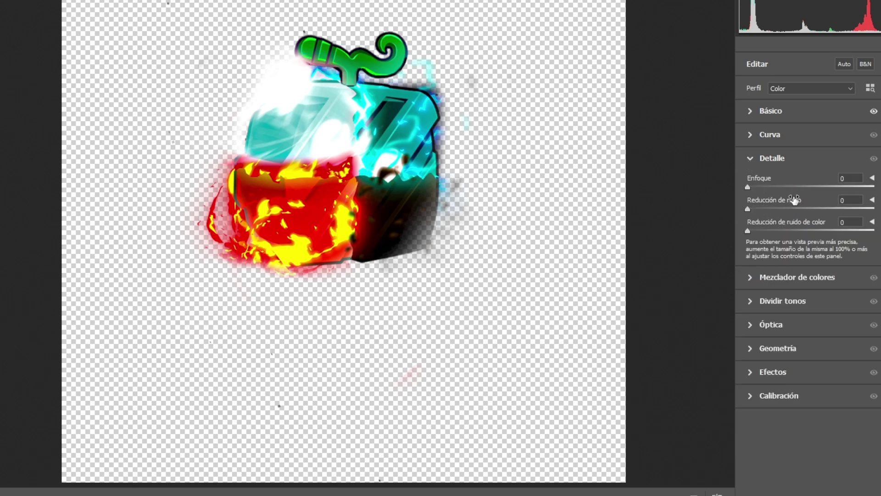
pyautogui.click(821, 187)
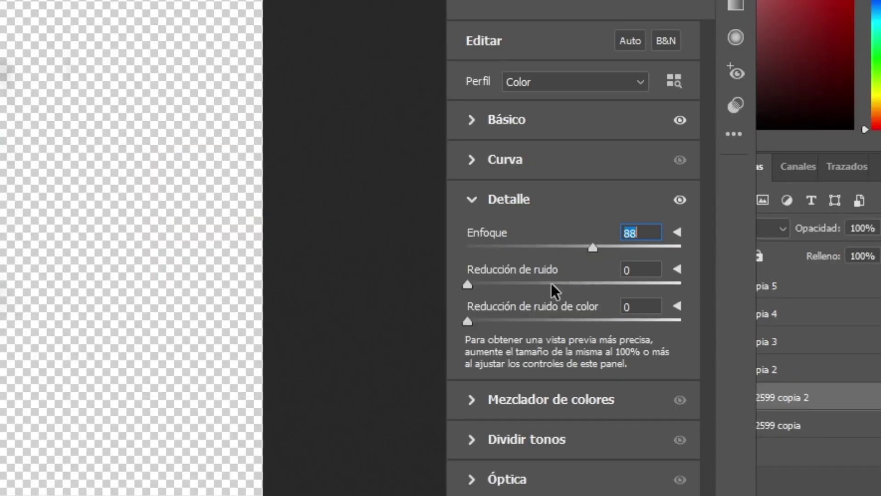
pyautogui.click(551, 283)
pyautogui.moveTo(557, 320); pyautogui.dragTo(604, 320)
pyautogui.moveTo(604, 320); pyautogui.dragTo(610, 321)
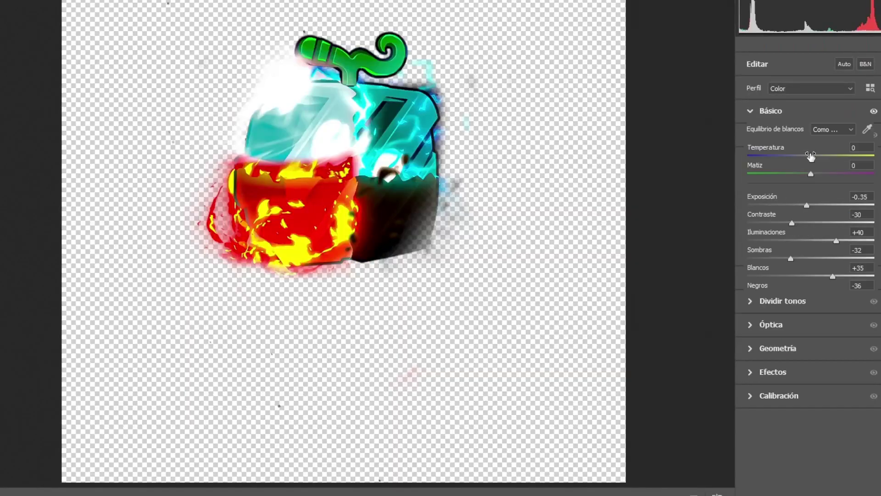
# Raise the fruit's exposure slightly, apply the Camera Raw filter and show the dark background layer.
pyautogui.moveTo(807, 206); pyautogui.dragTo(815, 206)
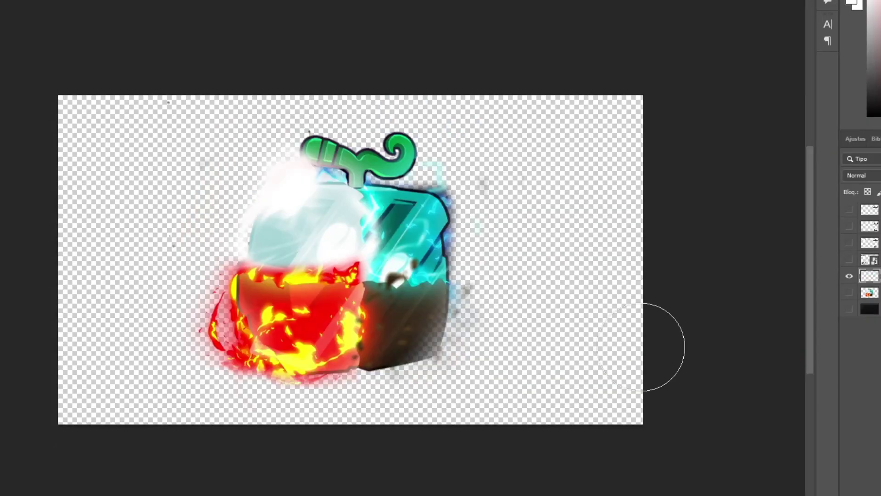
pyautogui.click(850, 309)
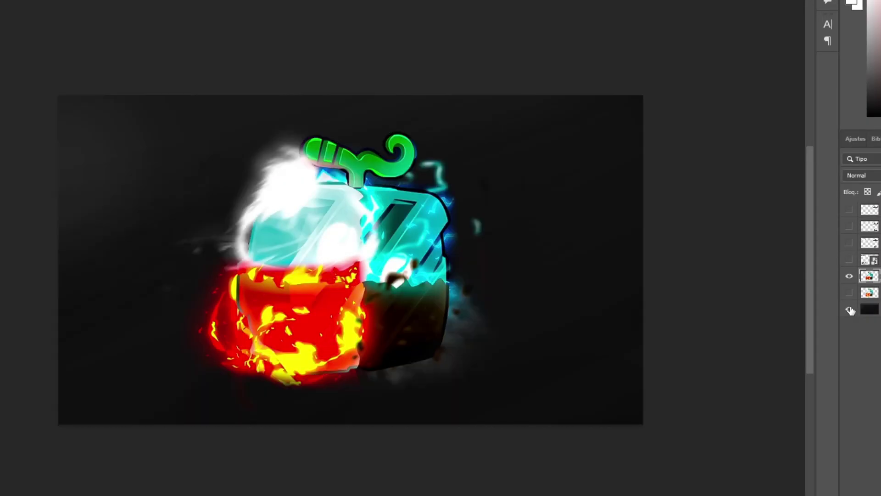